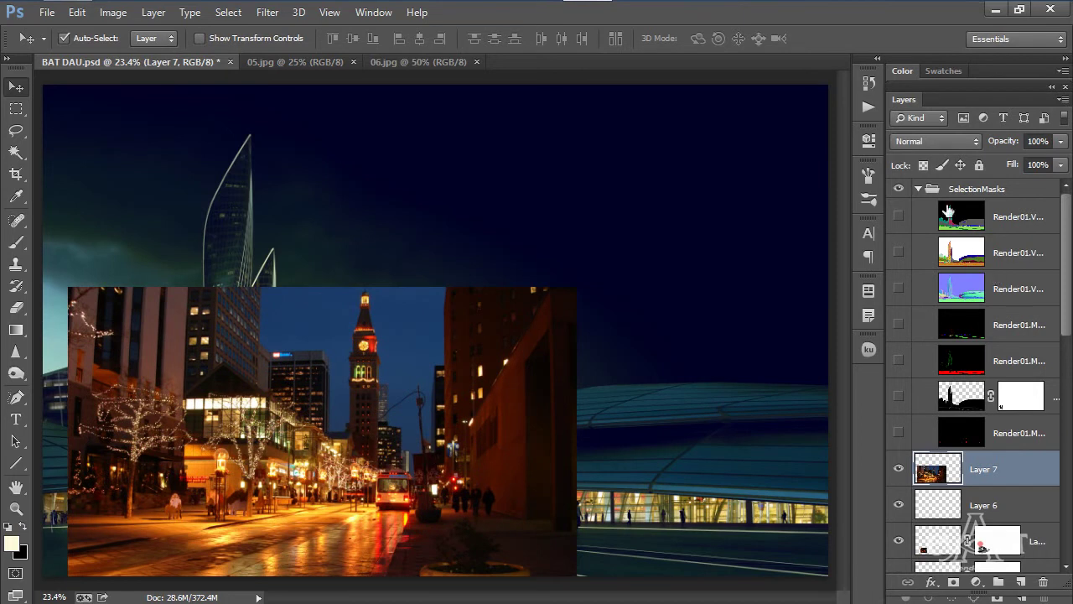
- Set the street photo layer's blend mode to Screen and shift the photo slightly right over the tower plaza
left_click(930, 142)
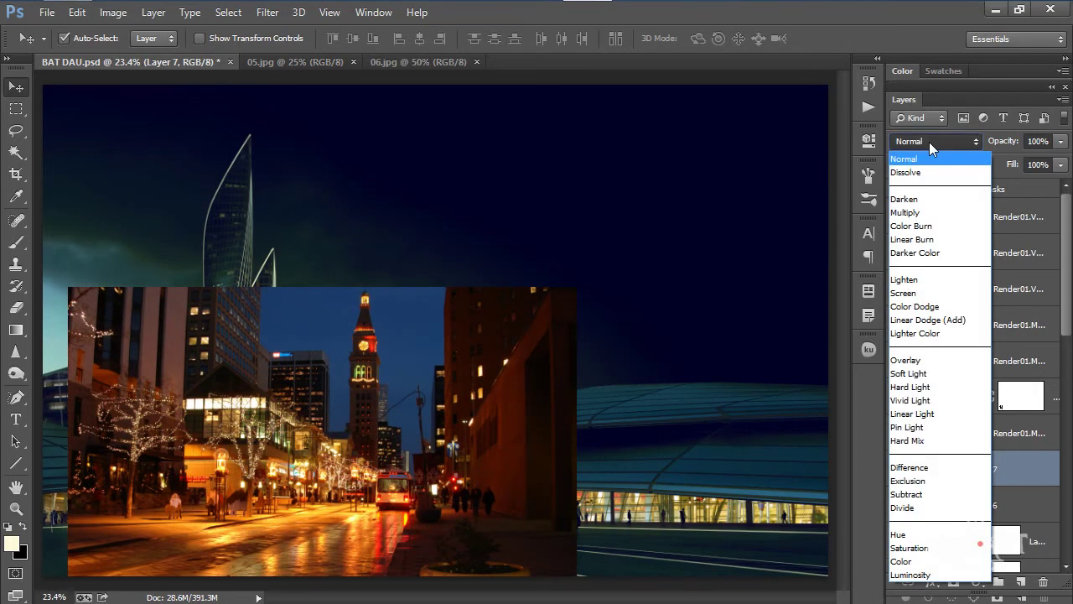
left_click(916, 291)
left_click_drag(311, 460, 376, 455)
- Flip the street photo horizontally and position it over the tower base and plaza in the left half of the scene
key("ctrl+t")
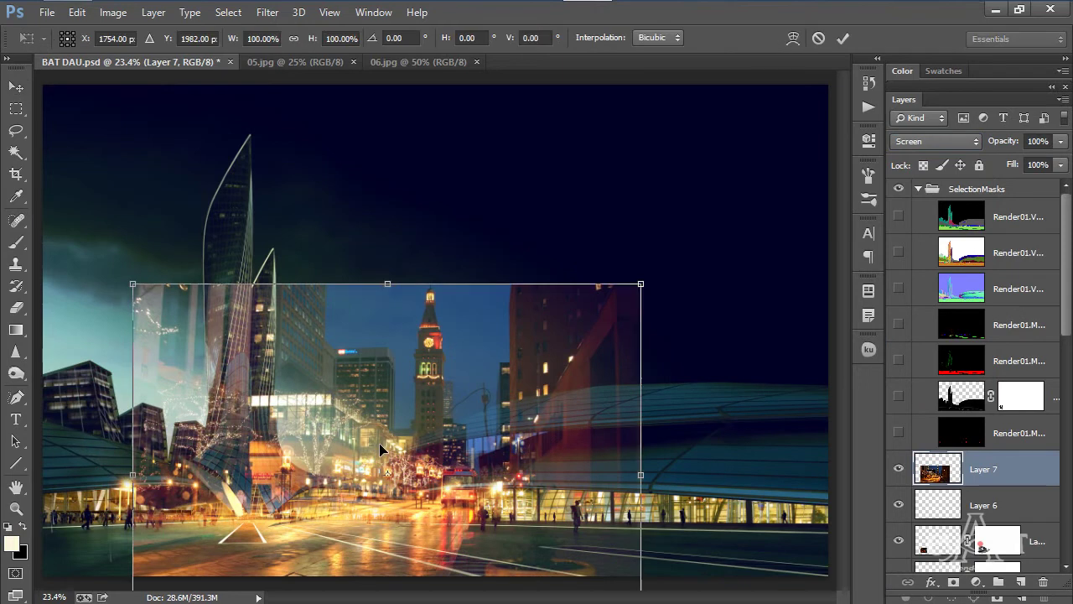
right_click(387, 449)
left_click(414, 408)
left_click_drag(475, 500, 750, 477)
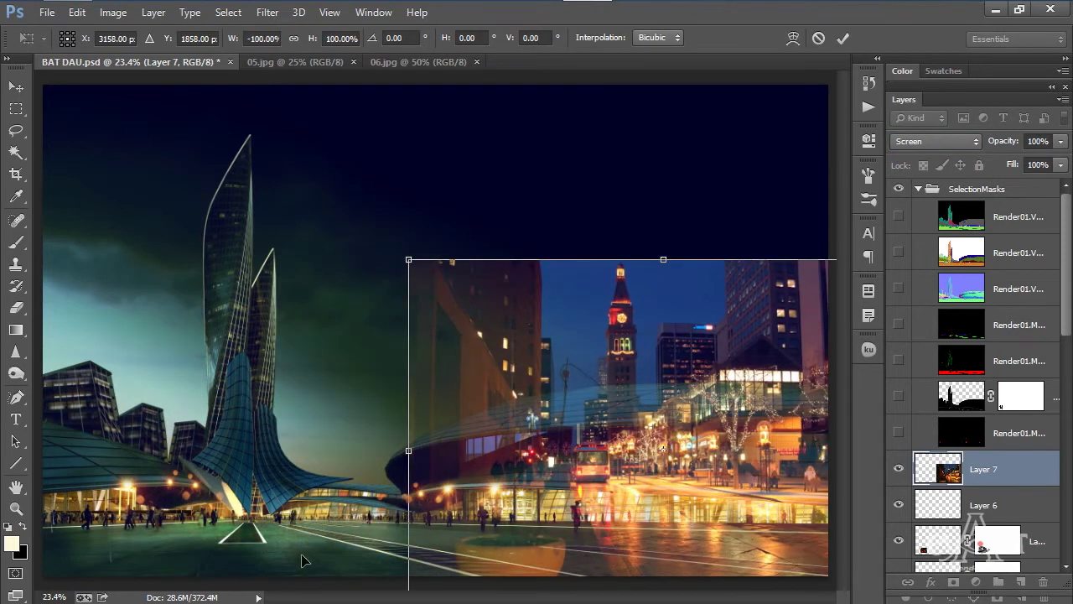
left_click_drag(643, 442, 367, 496)
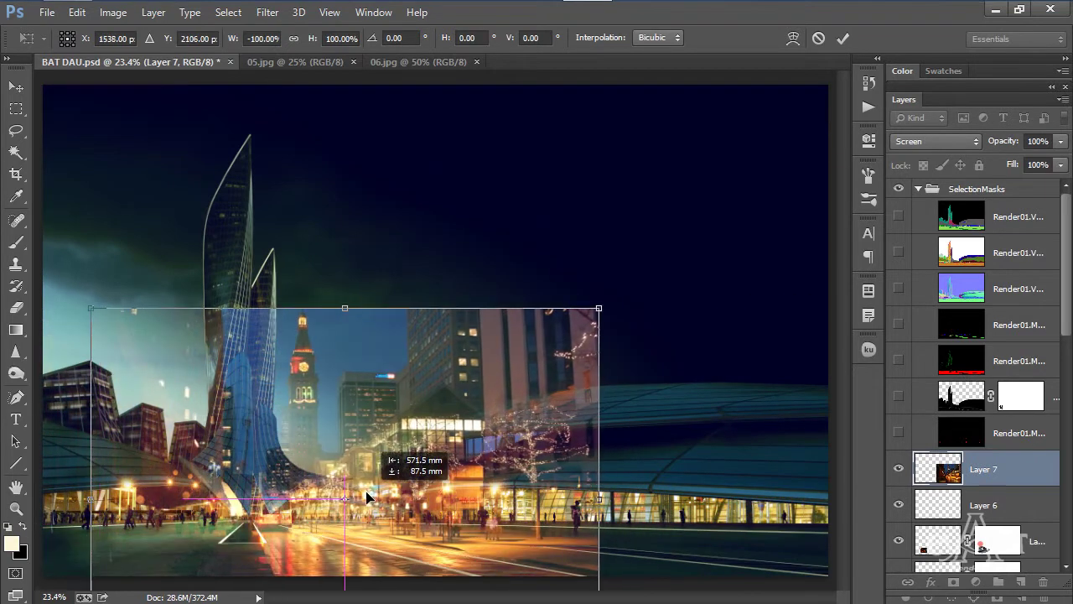
- Distort the street photo by pulling its lower-left and upper-left corners inward to match the plaza's perspective, and apply the transform
scroll(335, 479, "down", 4)
right_click(360, 423)
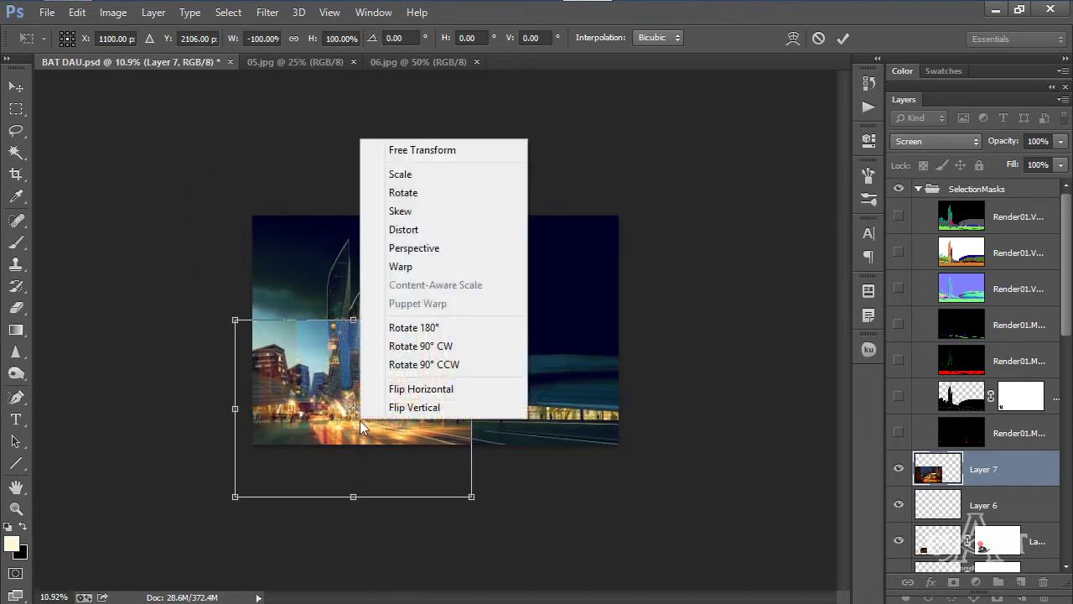
left_click(394, 229)
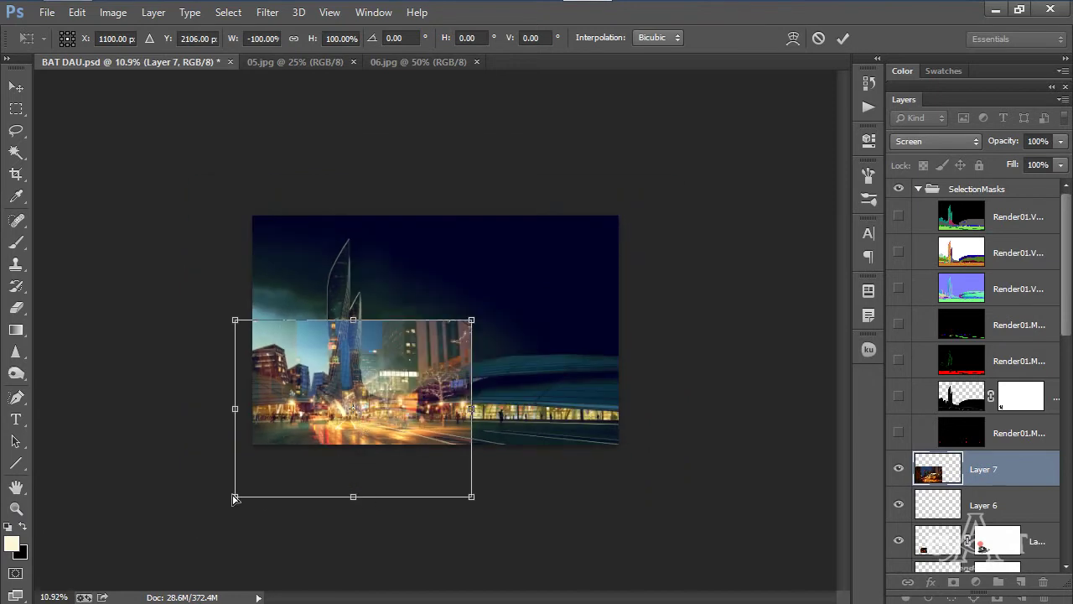
mouse_move(237, 501)
left_mouse_down()
mouse_move(203, 503)
mouse_move(281, 508)
mouse_move(249, 501)
left_mouse_up()
scroll(369, 432, "up", 3)
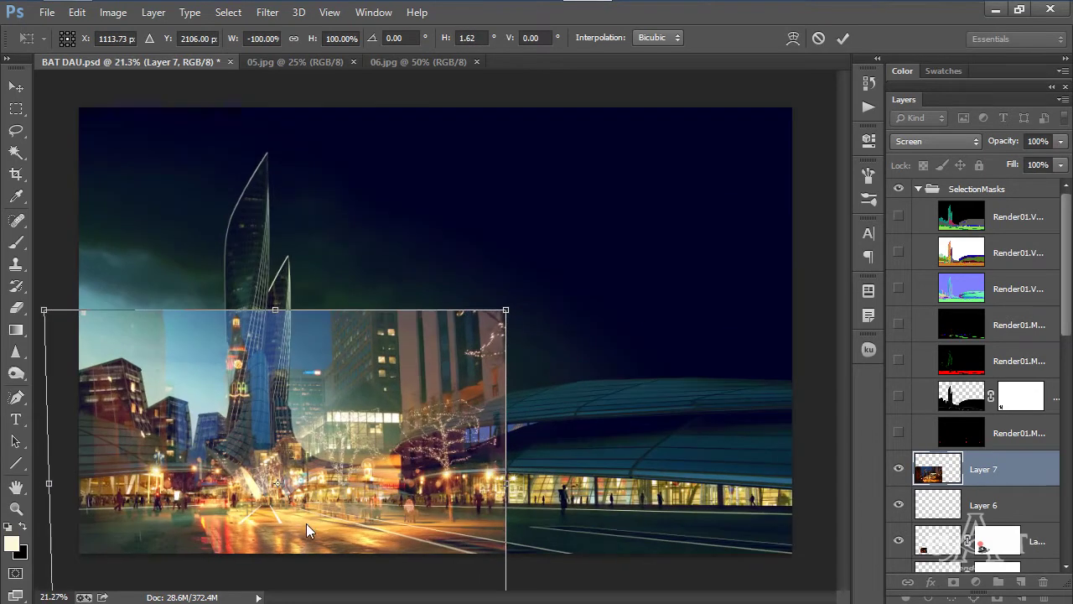
scroll(419, 323, "up", 1)
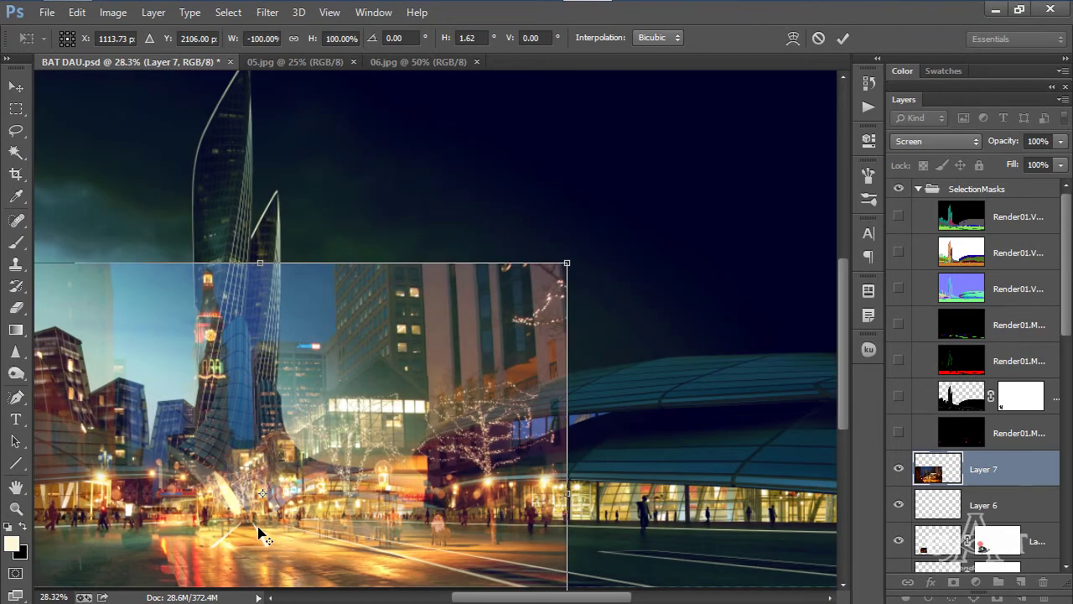
scroll(369, 392, "down", 3)
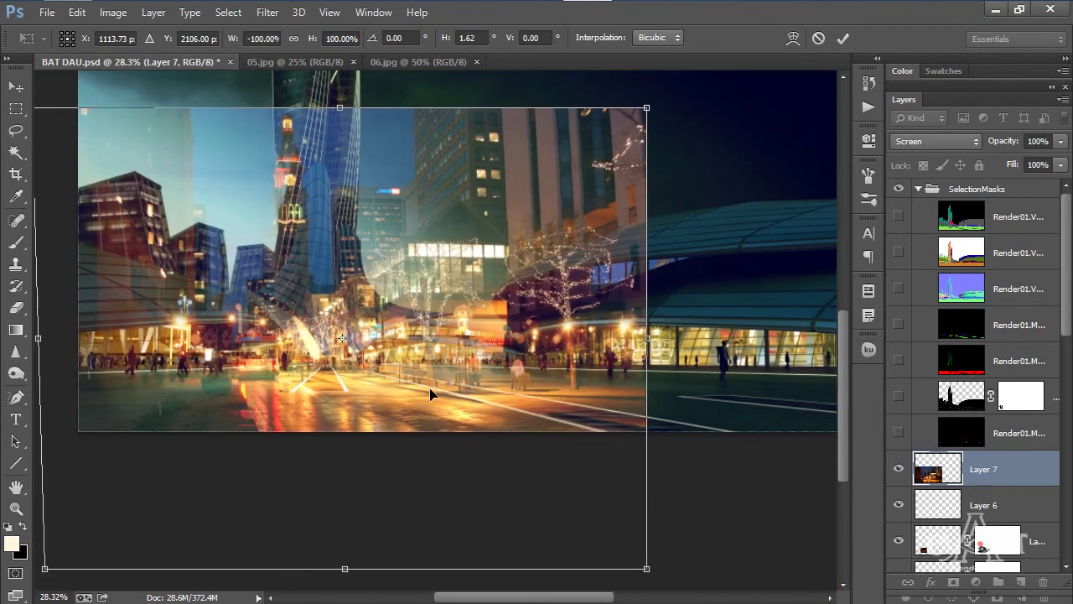
scroll(260, 246, "down", 1)
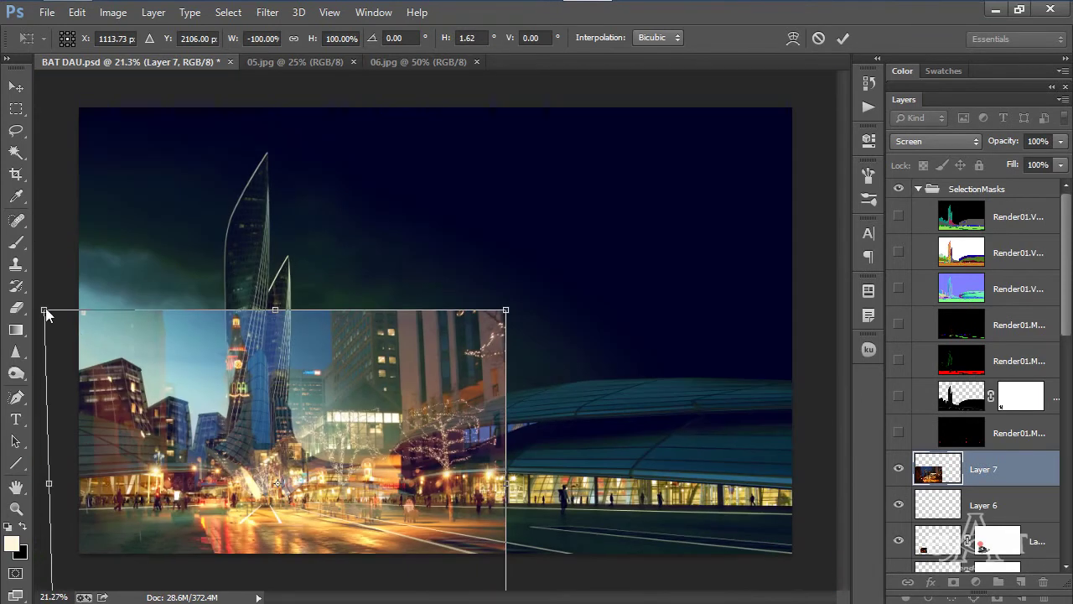
left_click_drag(44, 312, 109, 364)
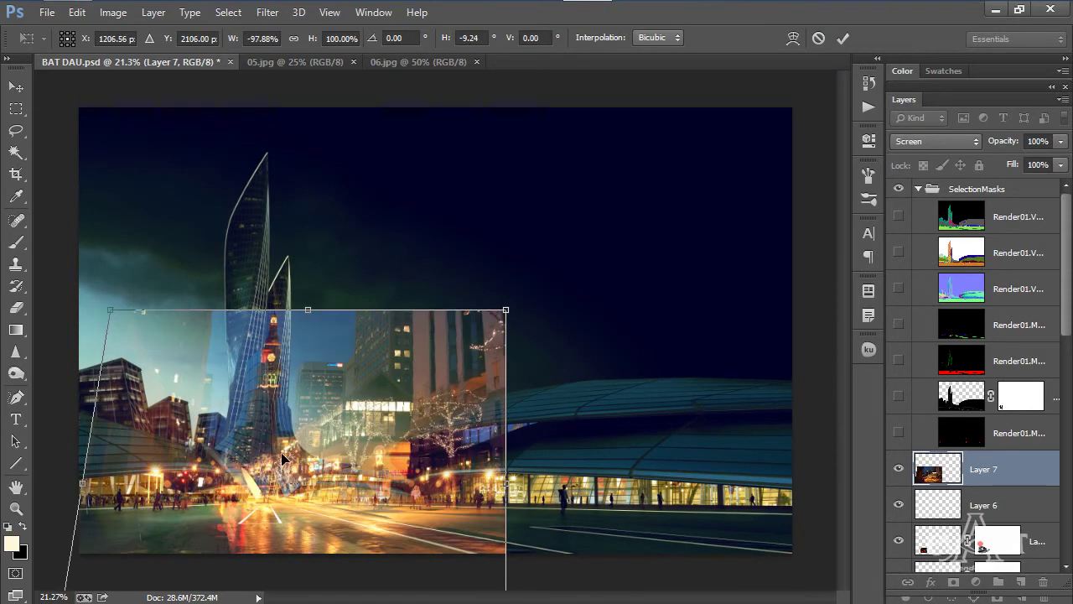
key("Return")
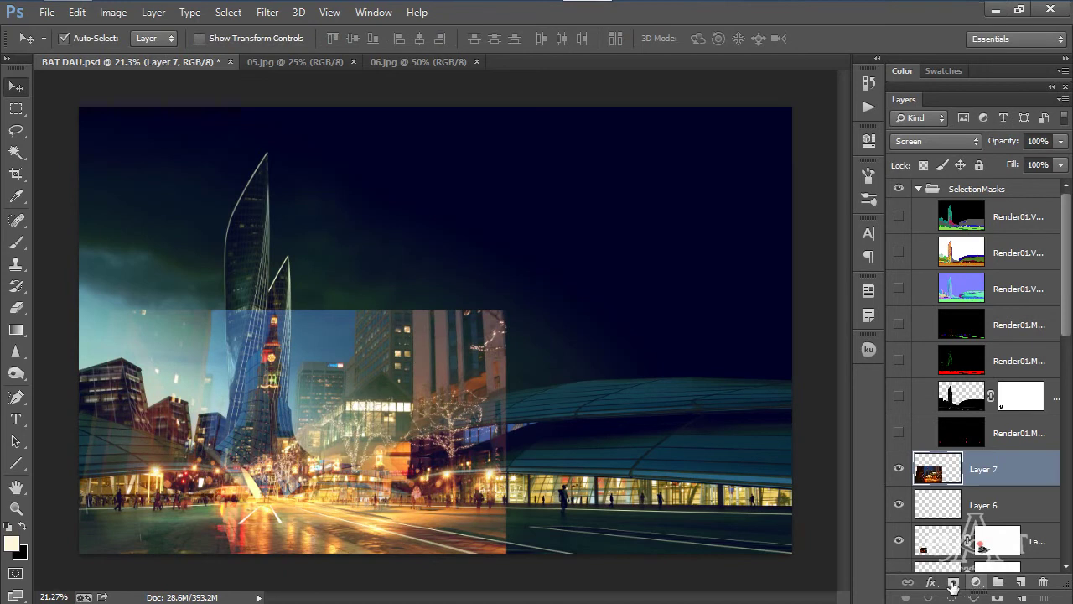
- Add a layer mask to Layer 7 and set up a soft black brush of 250 px with 0% hardness
left_click(954, 582)
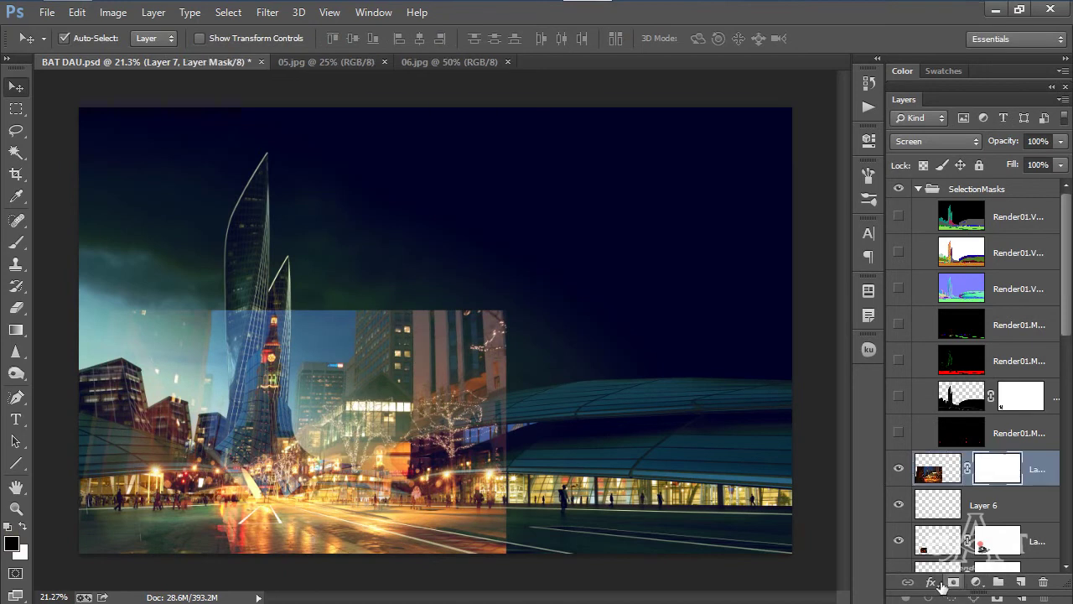
left_click(16, 243)
right_click(332, 307)
left_click_drag(418, 344, 439, 344)
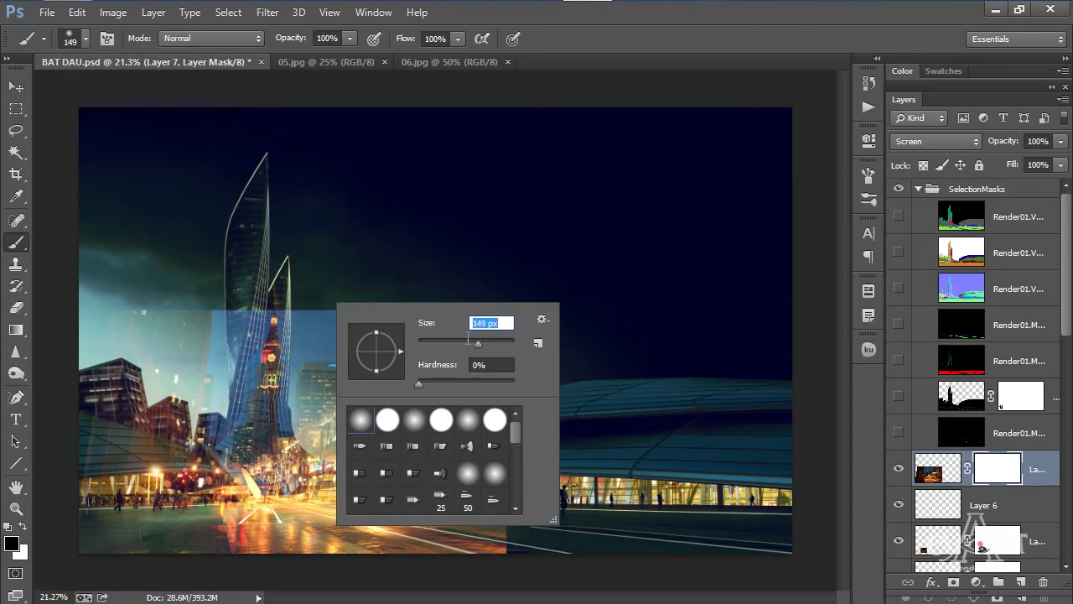
type("250")
key("Return")
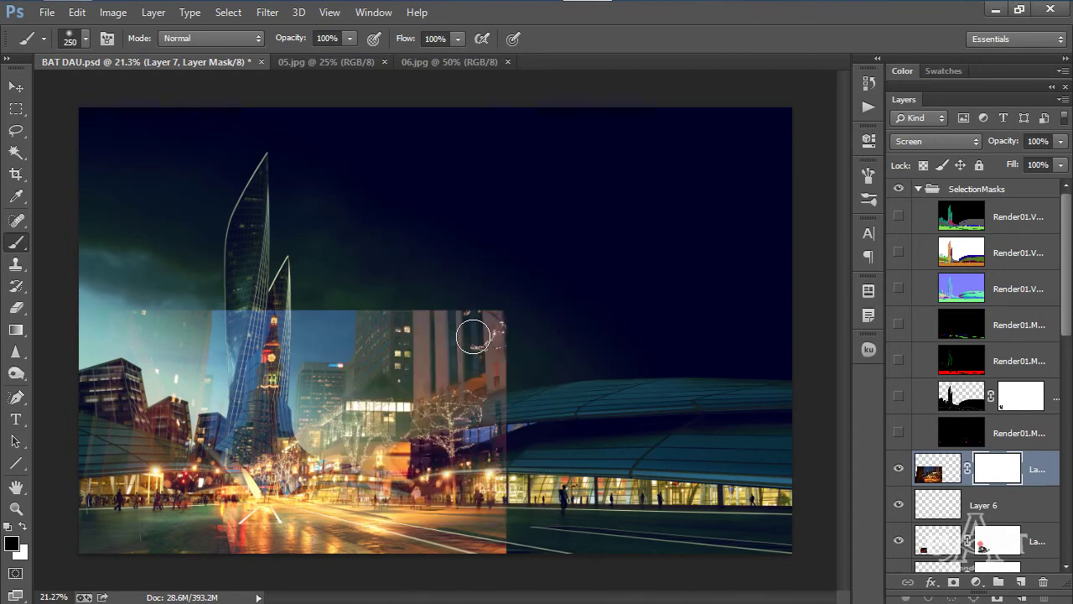
- Set the brush opacity to 52% and paint on the mask to fade the street photo's buildings and right edge
left_click(350, 39)
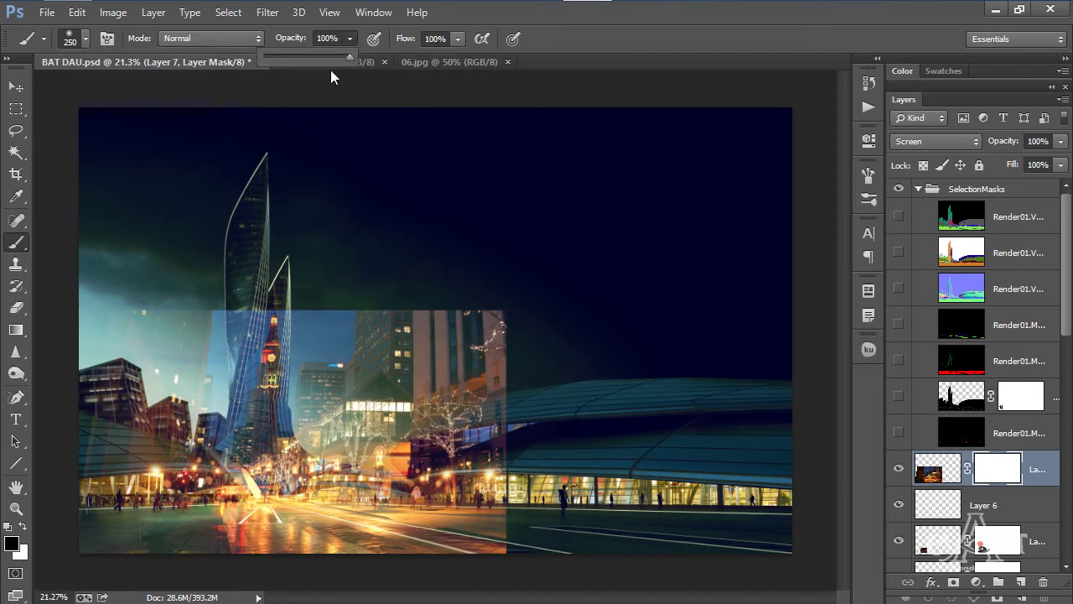
left_click_drag(346, 53, 308, 55)
left_click(606, 22)
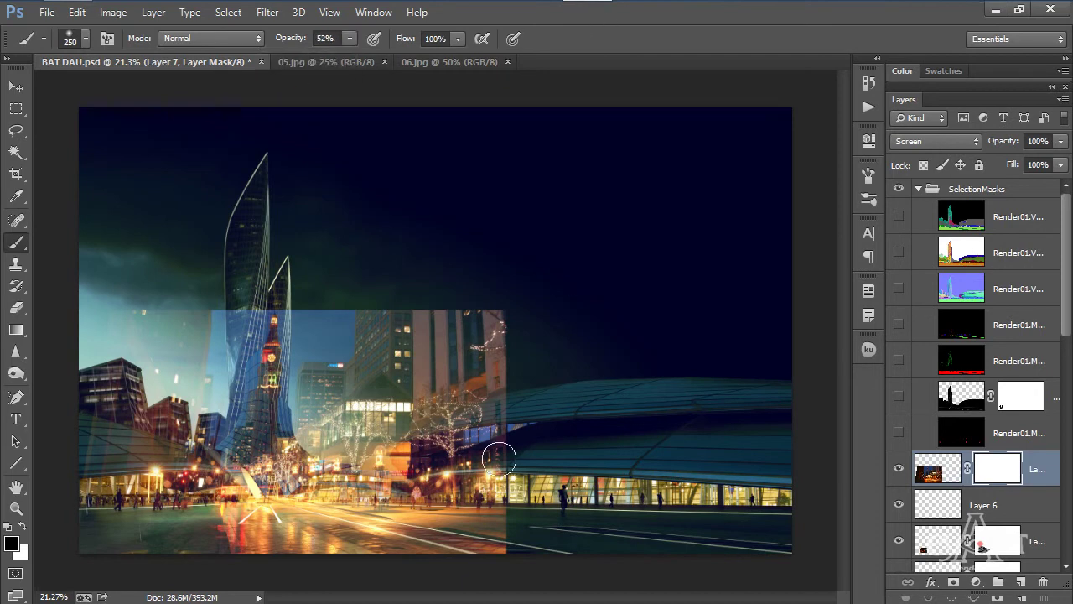
mouse_move(536, 500)
left_mouse_down()
mouse_move(562, 343)
mouse_move(419, 411)
mouse_move(563, 374)
left_mouse_up()
scroll(399, 411, "up", 1)
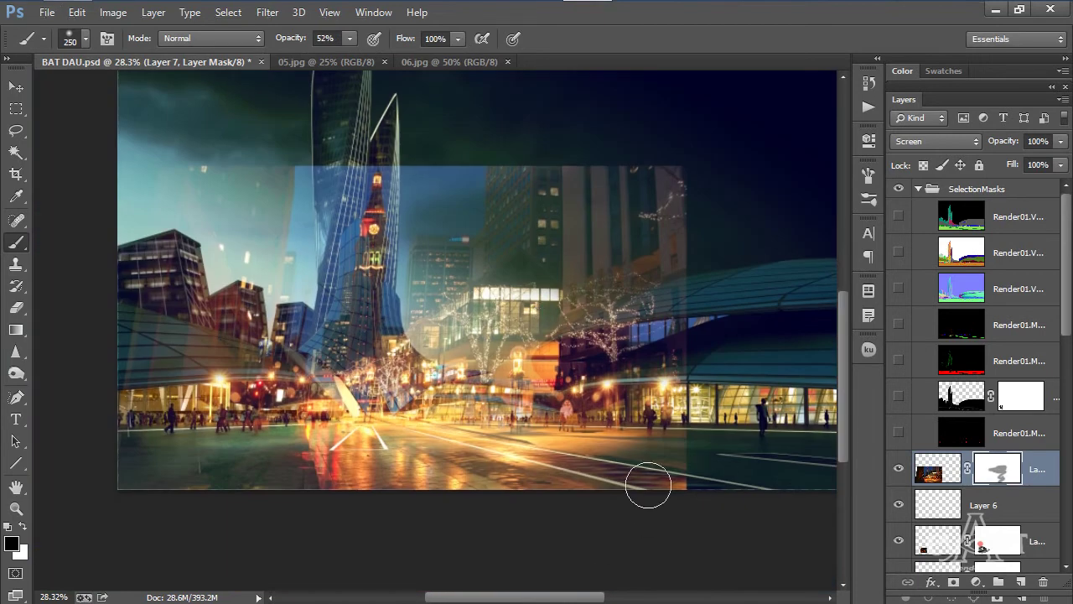
mouse_move(674, 126)
left_mouse_down()
mouse_move(657, 240)
mouse_move(616, 213)
mouse_move(428, 231)
left_mouse_up()
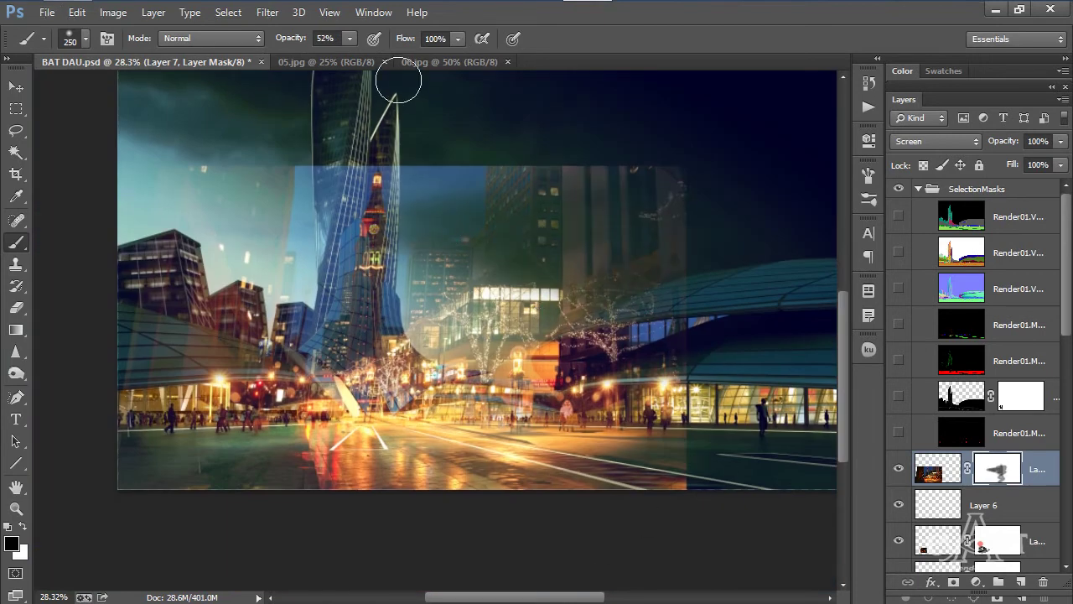
- Set the brush opacity to 100% and mask out the photo's sky and buildings, keeping only its wet street reflections
left_click_drag(343, 58, 610, 34)
mouse_move(609, 186)
left_mouse_down()
mouse_move(199, 173)
mouse_move(194, 222)
mouse_move(386, 245)
mouse_move(347, 336)
mouse_move(474, 277)
left_mouse_up()
mouse_move(512, 234)
left_mouse_down()
mouse_move(503, 281)
mouse_move(446, 312)
mouse_move(491, 327)
mouse_move(491, 353)
mouse_move(508, 368)
mouse_move(579, 371)
mouse_move(663, 274)
mouse_move(527, 266)
mouse_move(751, 311)
mouse_move(592, 322)
mouse_move(508, 362)
mouse_move(248, 370)
mouse_move(134, 479)
left_mouse_up()
mouse_move(167, 401)
left_mouse_down()
mouse_move(168, 493)
mouse_move(137, 418)
mouse_move(167, 427)
left_mouse_up()
key("ctrl+z")
left_click_drag(239, 382, 739, 444)
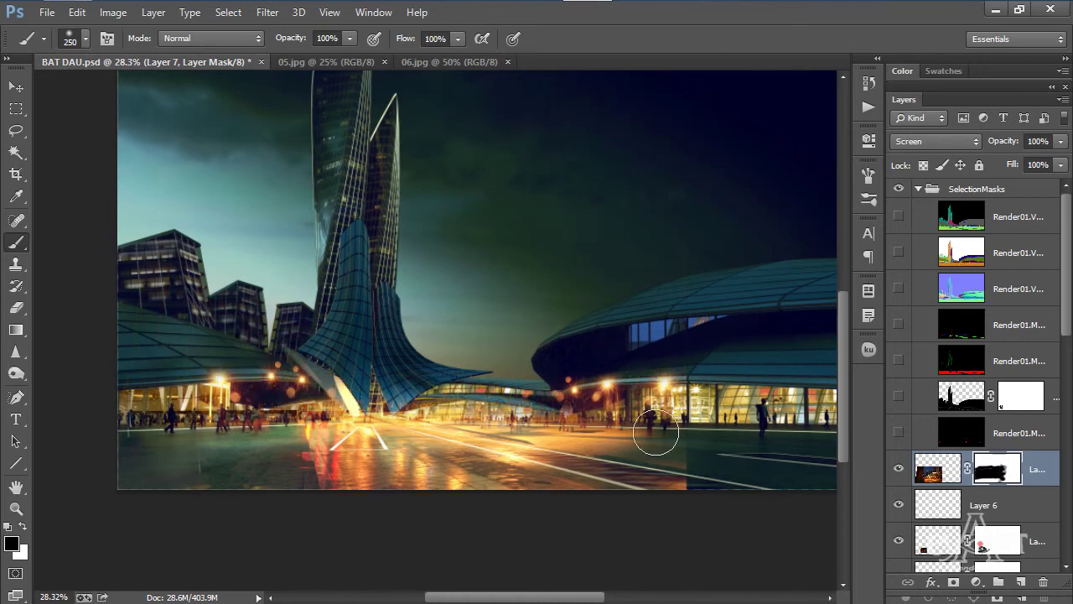
- Set the brush opacity to 54% and blend away the photo's hard right edge on the road
left_click(349, 39)
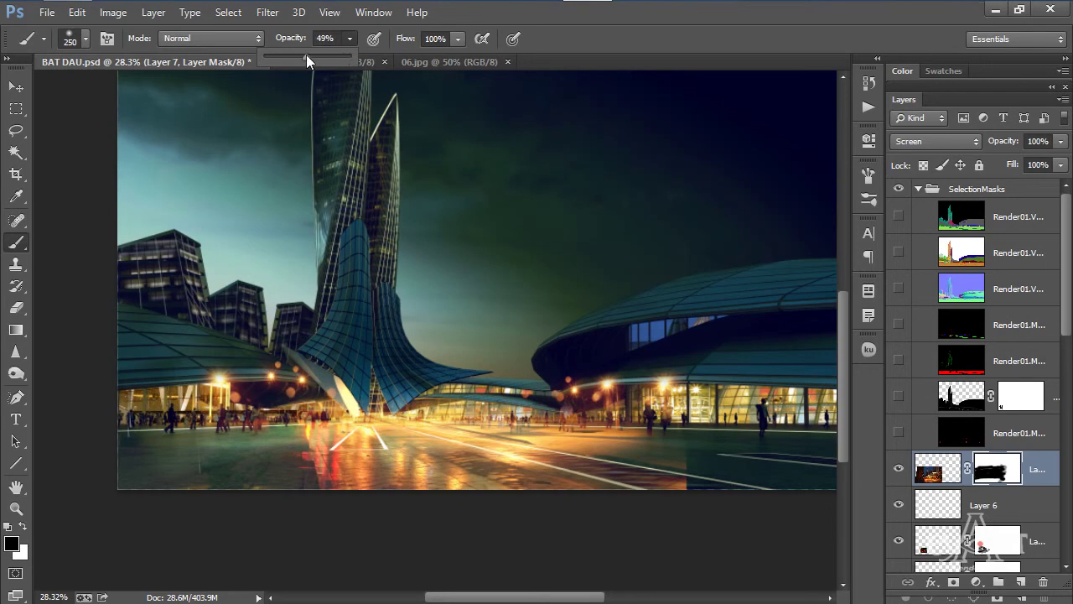
left_click(601, 38)
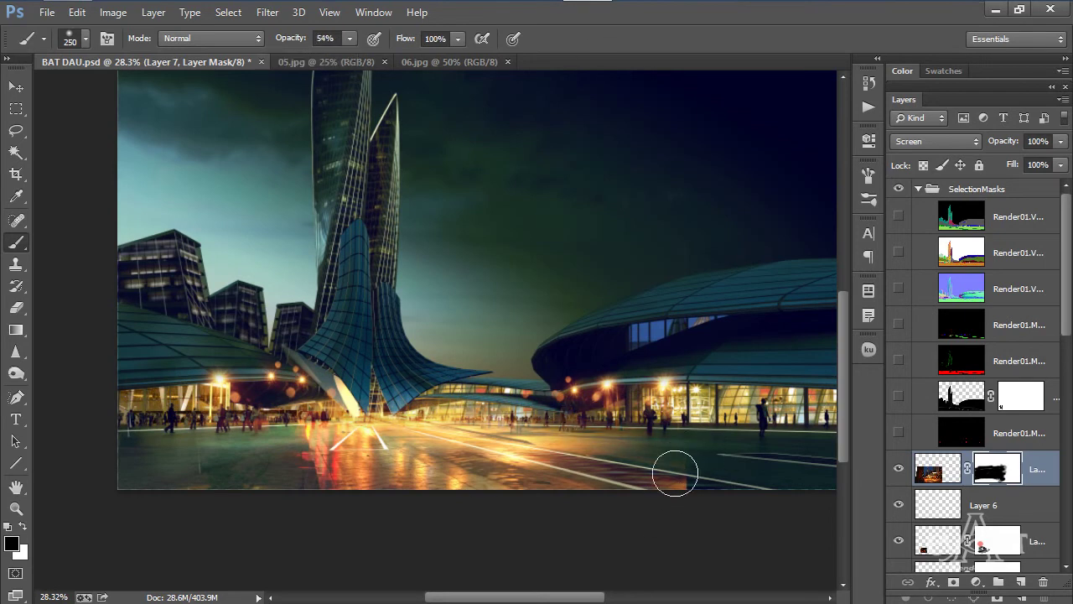
left_click_drag(456, 483, 650, 492)
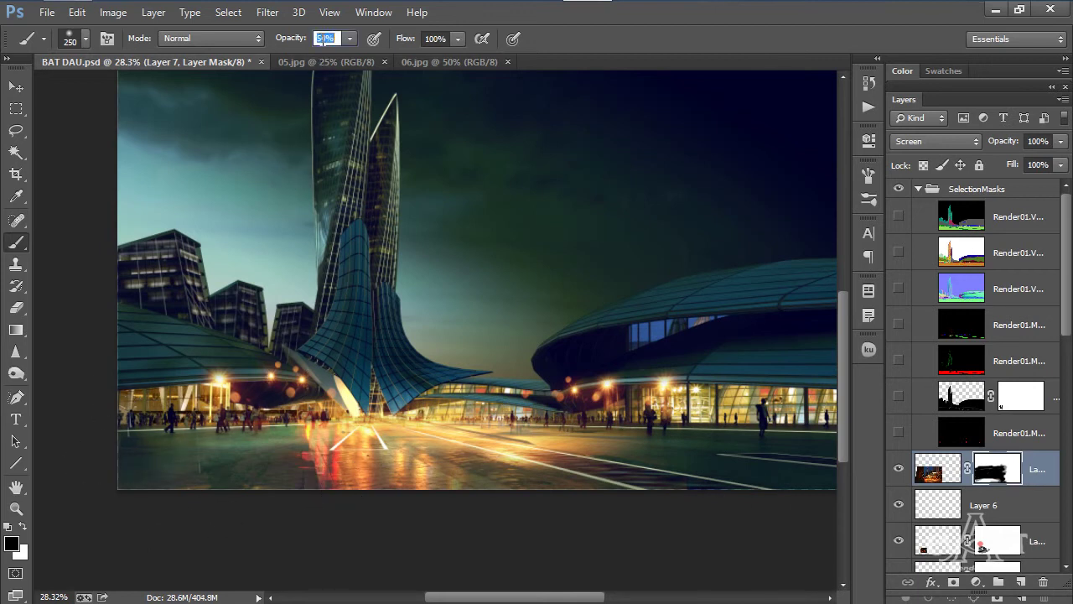
- Set the brush opacity to 20% and softly fade the bright reflections around the tower base and along the road
type("20")
key("Return")
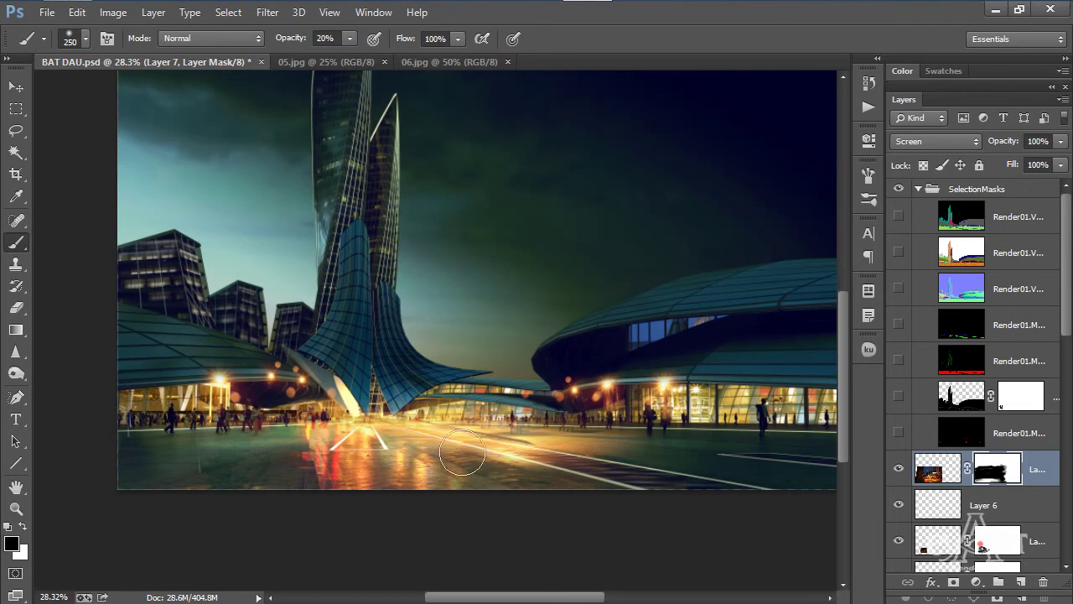
mouse_move(469, 416)
left_mouse_down()
mouse_move(360, 409)
mouse_move(402, 412)
mouse_move(302, 423)
left_mouse_up()
mouse_move(564, 400)
left_mouse_down()
mouse_move(376, 443)
mouse_move(623, 433)
mouse_move(314, 466)
mouse_move(375, 448)
mouse_move(254, 452)
mouse_move(324, 455)
mouse_move(330, 517)
mouse_move(385, 488)
mouse_move(618, 443)
mouse_move(500, 438)
mouse_move(666, 456)
left_mouse_up()
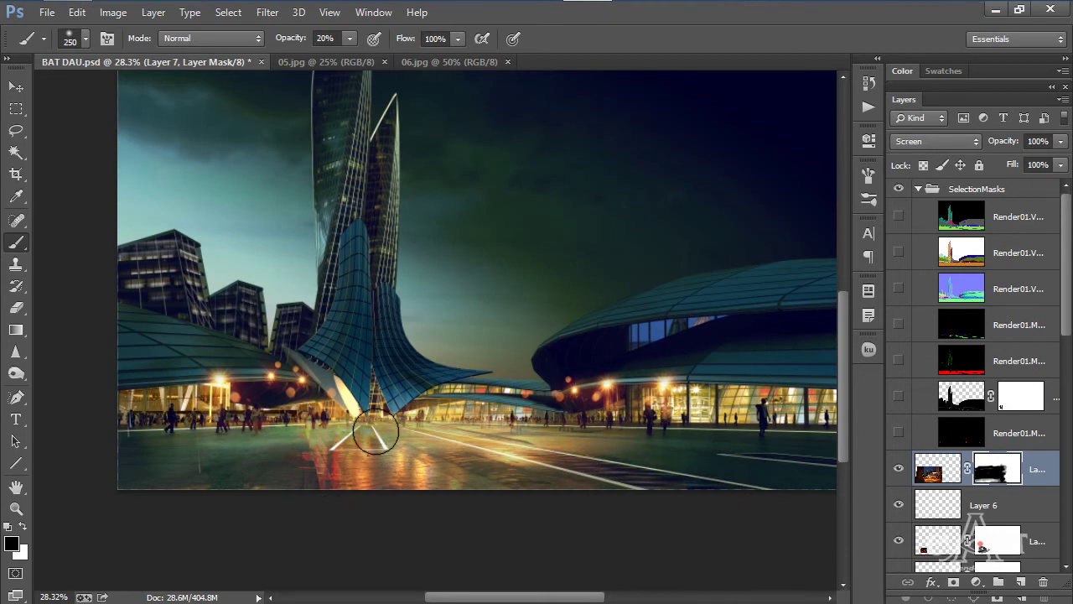
scroll(410, 432, "down", 2)
scroll(410, 432, "up", 4)
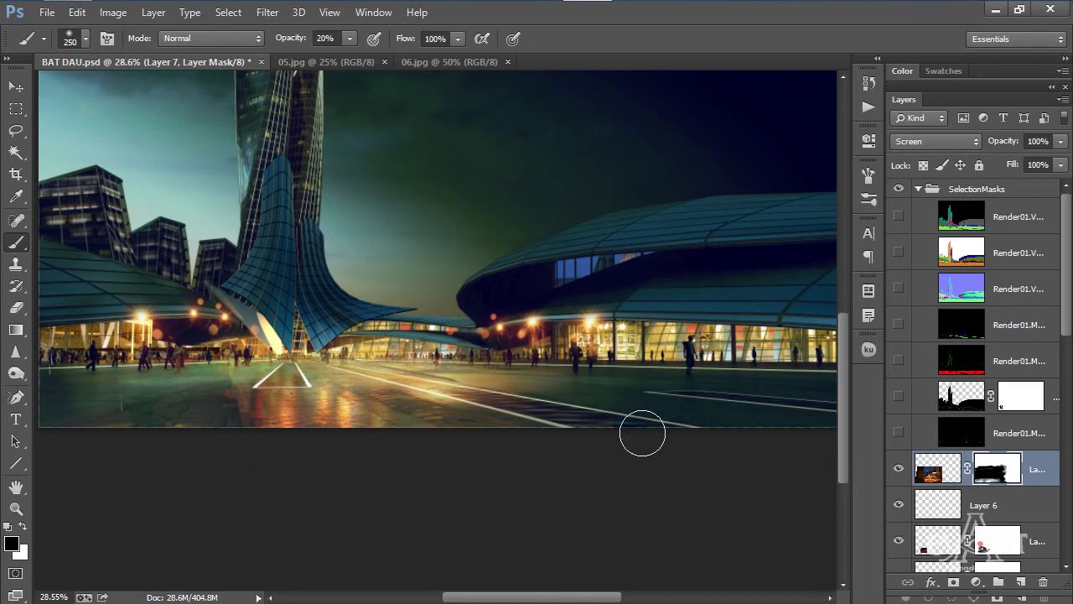
scroll(239, 372, "down", 4)
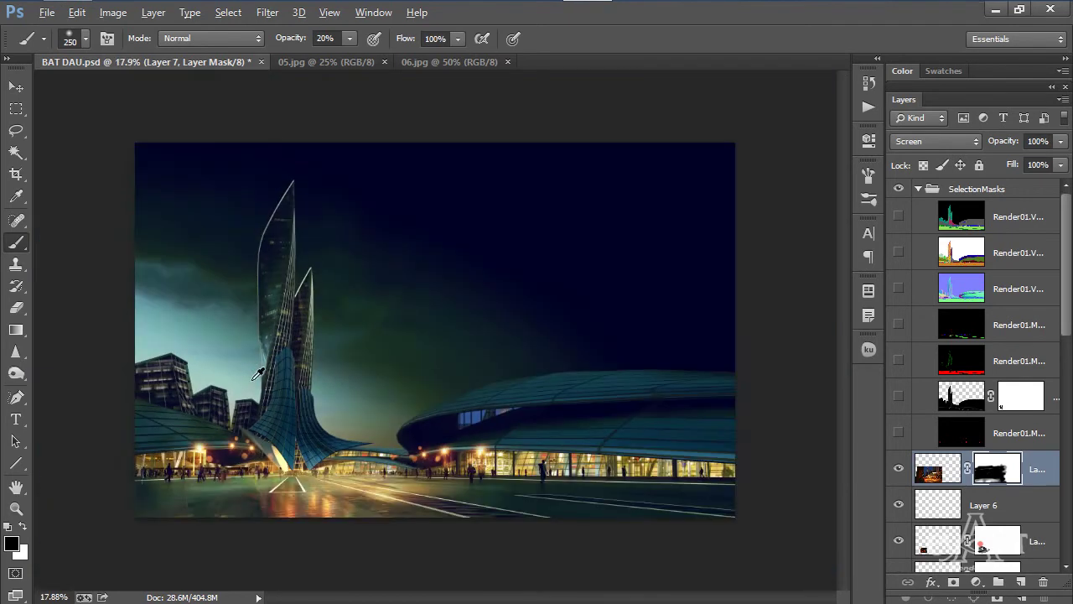
scroll(256, 374, "up", 2)
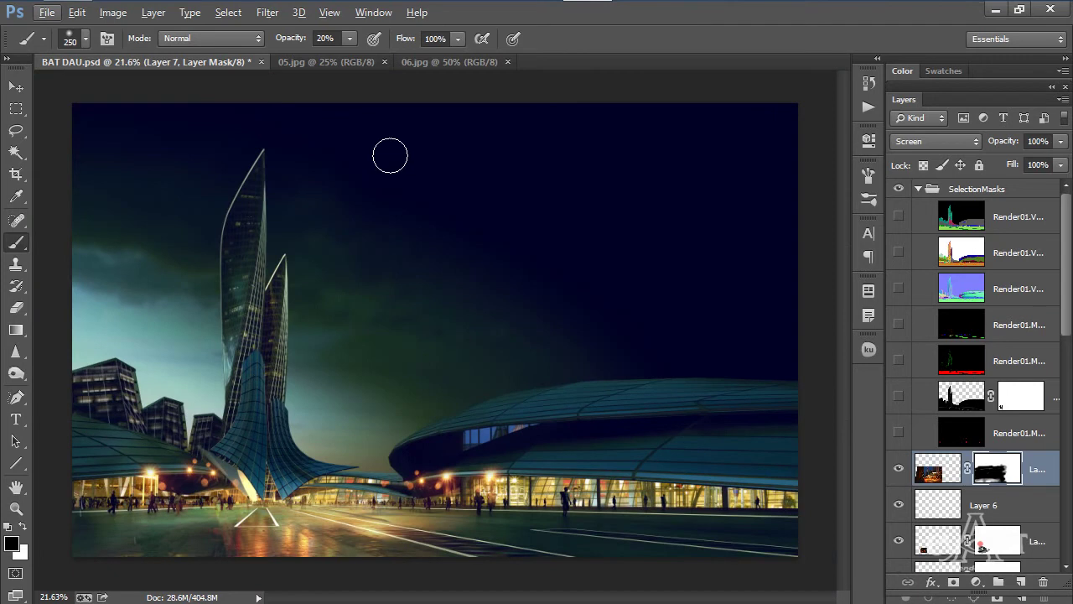
- Copy the city photo from 06.jpg into BAT DAU.psd as a new layer over the tower area
left_click(458, 62)
key("x")
key("v")
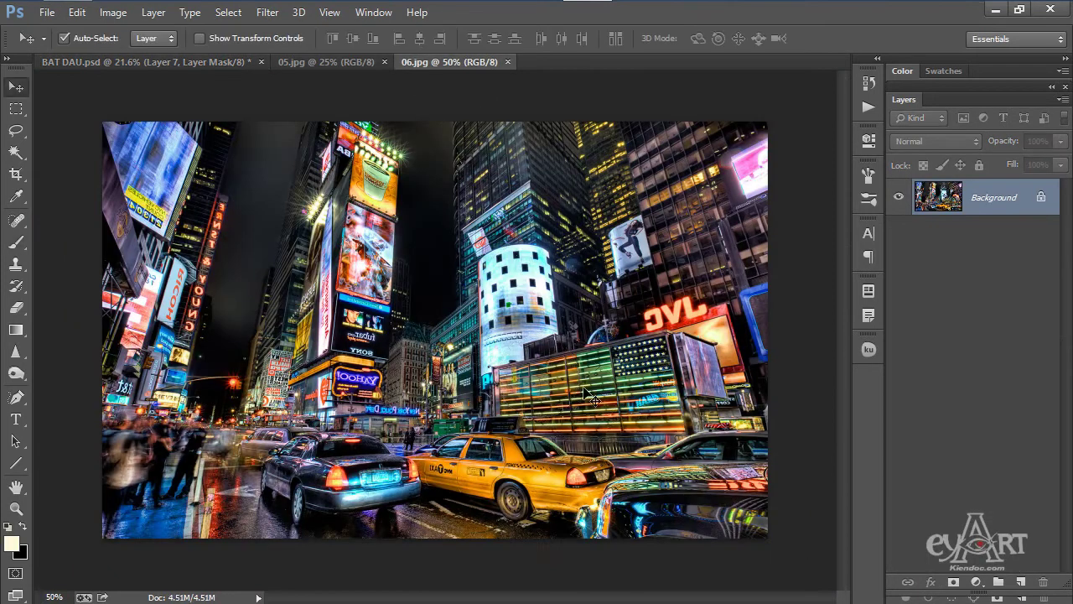
left_click_drag(181, 65, 416, 366)
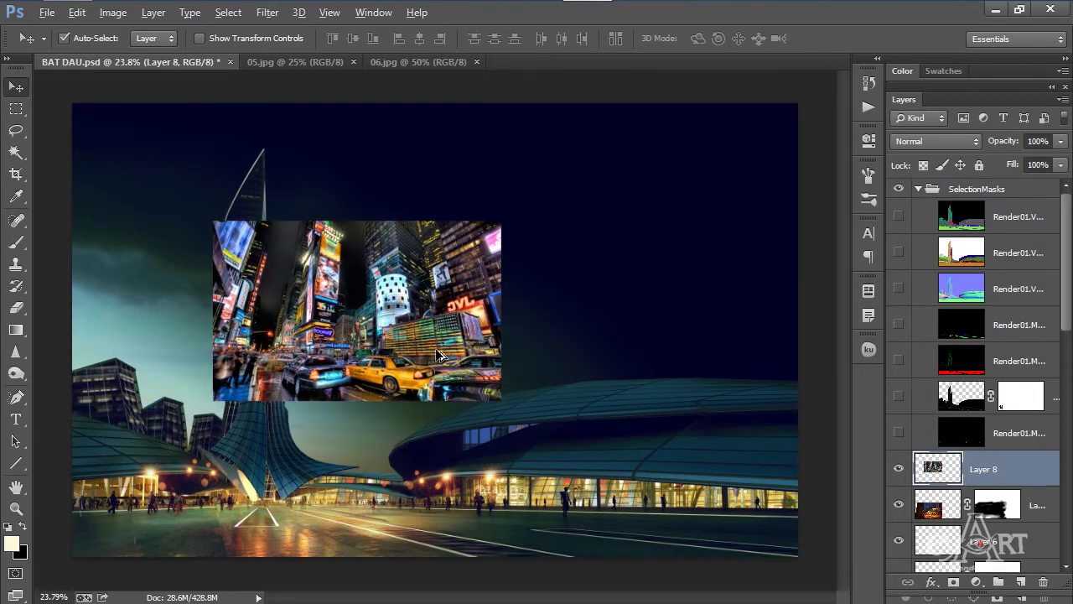
- Cut the city photo down to the rectangle around the lit striped flag billboard, deleting everything else, and deselect
scroll(435, 348, "up", 3)
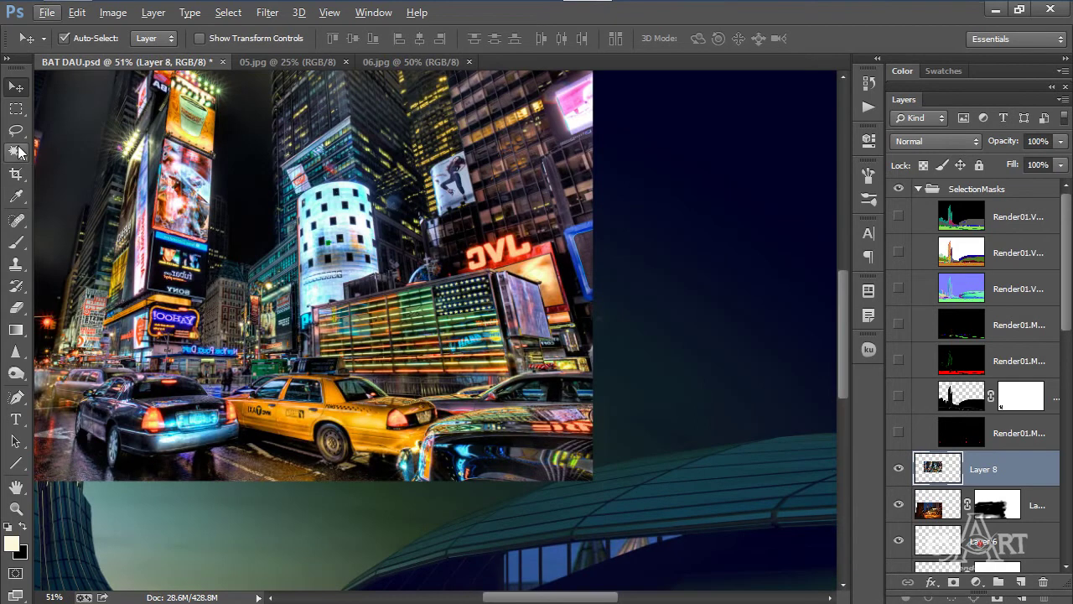
left_click(16, 109)
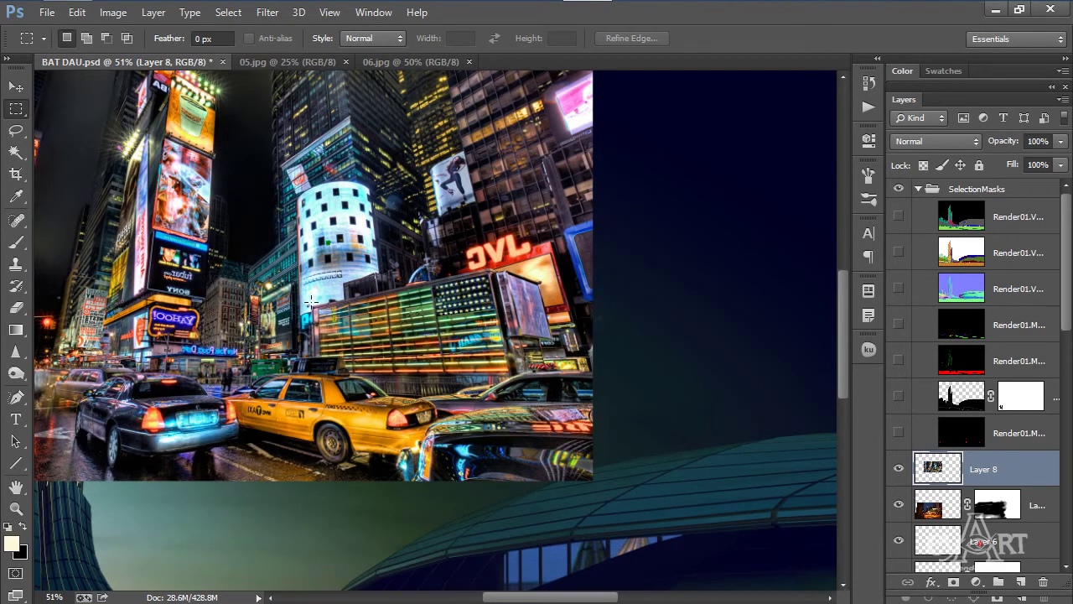
left_click_drag(307, 272, 510, 383)
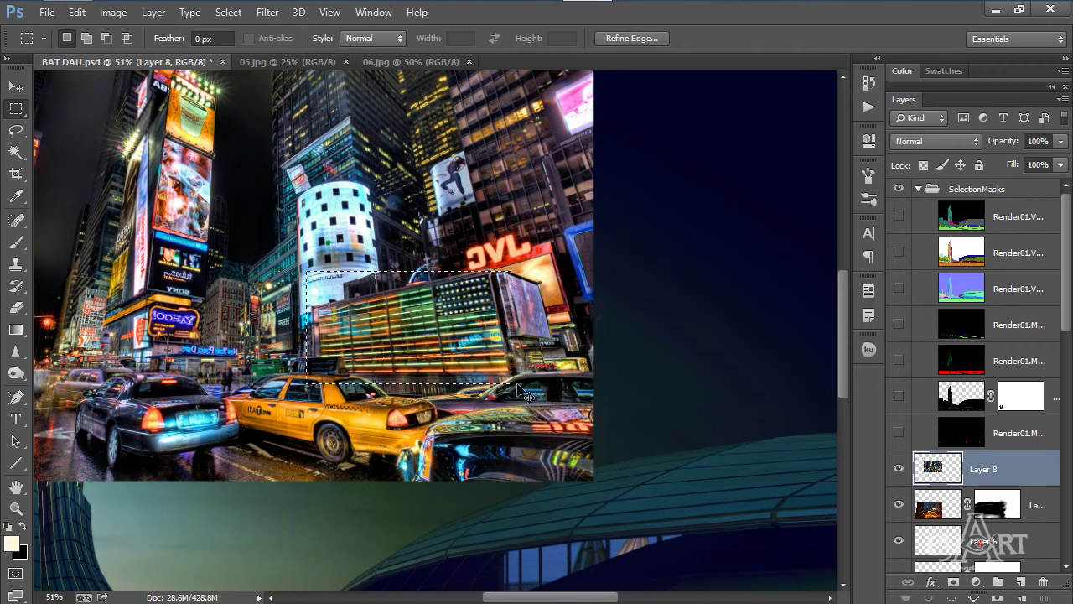
key("ctrl+shift+i")
key("Delete")
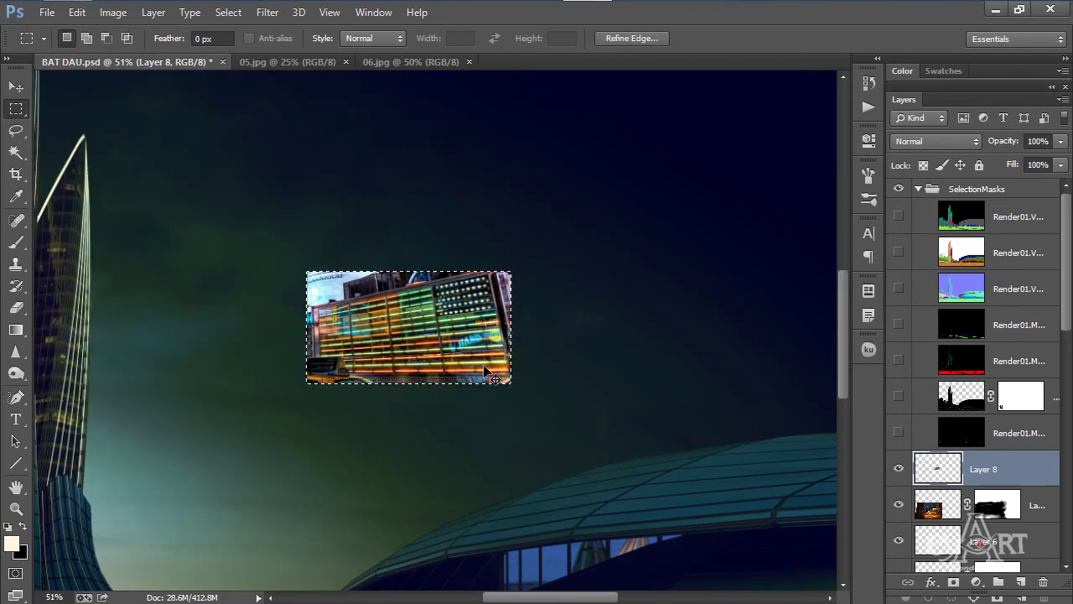
key("ctrl+d")
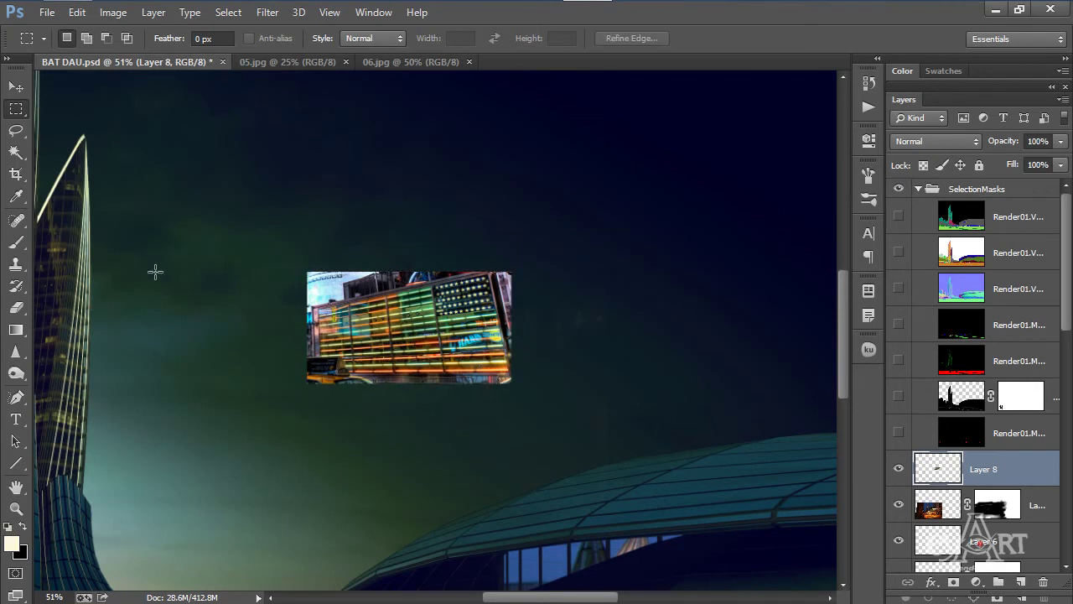
- Cut away everything above the billboard's slanted upper edge with the Polygonal Lasso tool
right_click(17, 129)
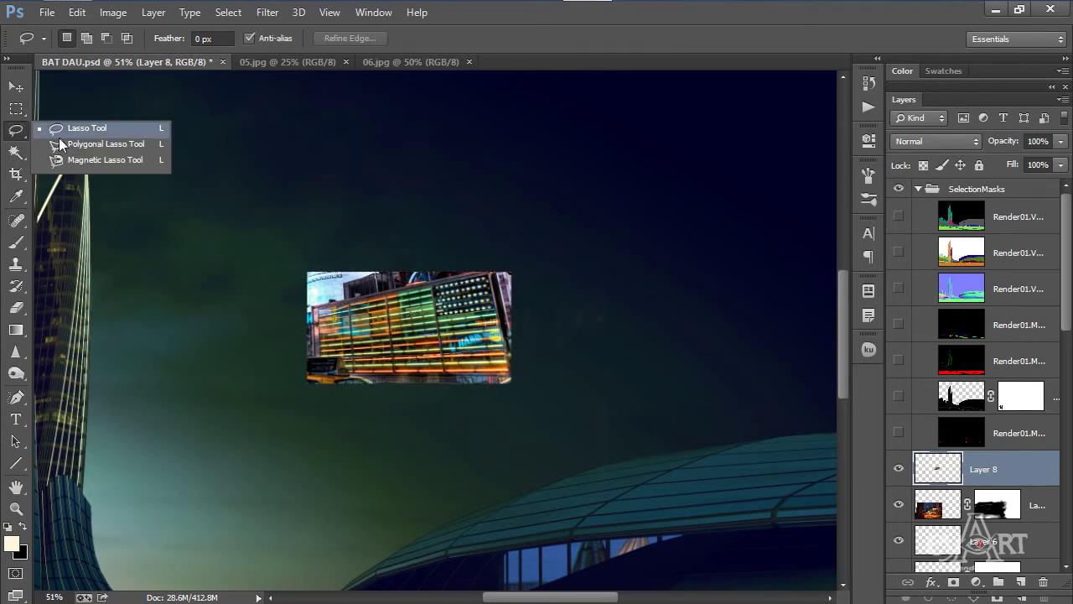
left_click(63, 142)
left_click(316, 310)
left_click(493, 273)
left_click(514, 197)
left_click(228, 161)
double_click(210, 291)
key("Delete")
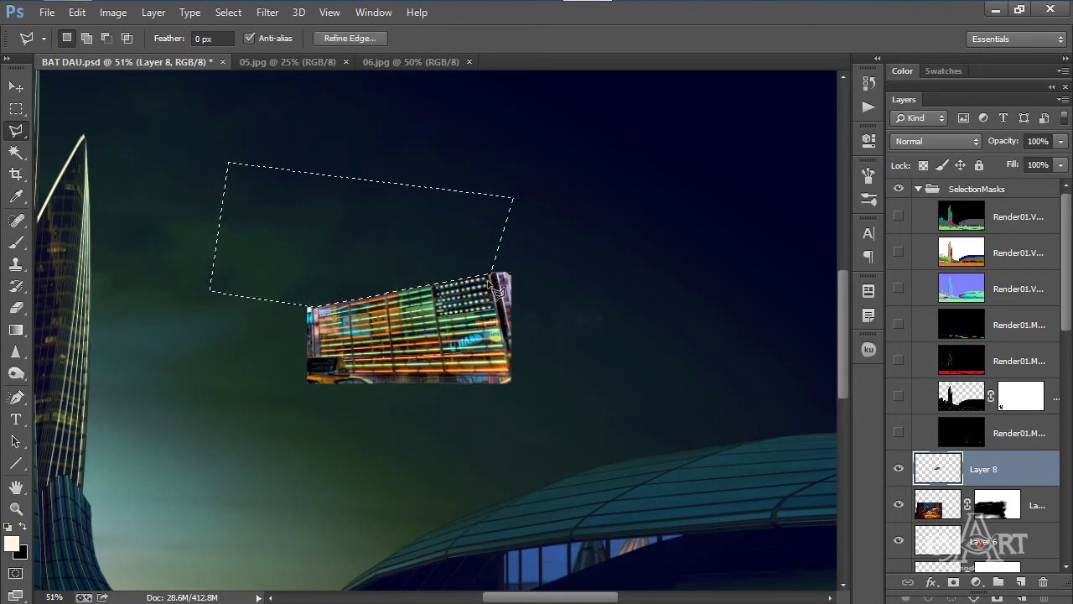
- Trim off the areas beyond the billboard's right side and below its lower edge, and deselect
left_click(517, 375)
left_click(493, 244)
left_click(583, 270)
double_click(545, 426)
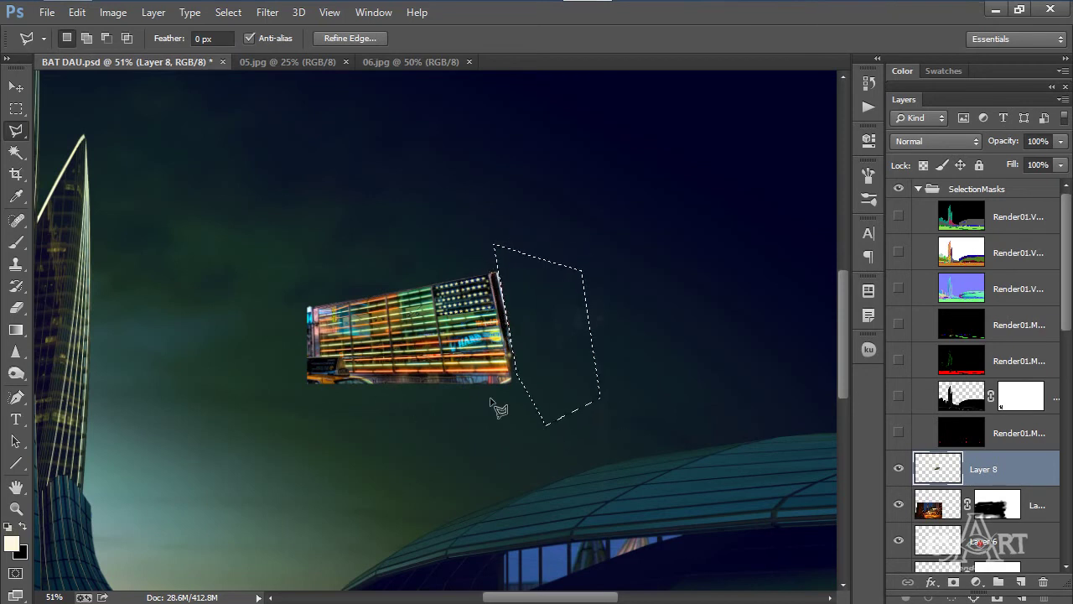
left_click(300, 375)
left_click(541, 433)
left_click(285, 437)
double_click(225, 384)
key("ctrl+d")
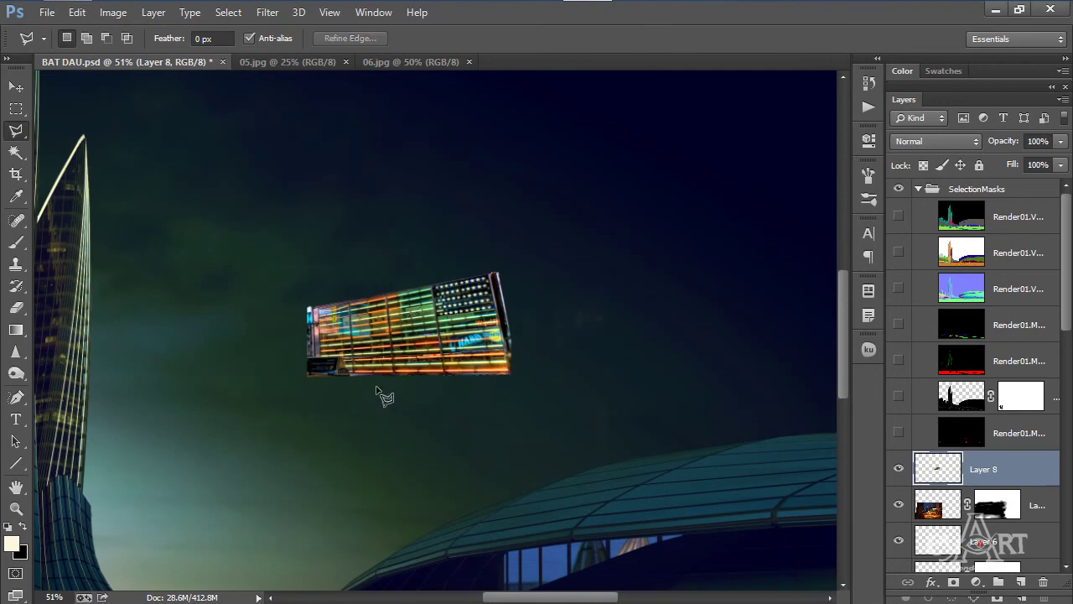
- Move the cut-out billboard onto the lit glass facade of the right-hand building
key("v")
scroll(376, 291, "down", 5)
left_click_drag(402, 314, 543, 500)
scroll(541, 501, "down", 2)
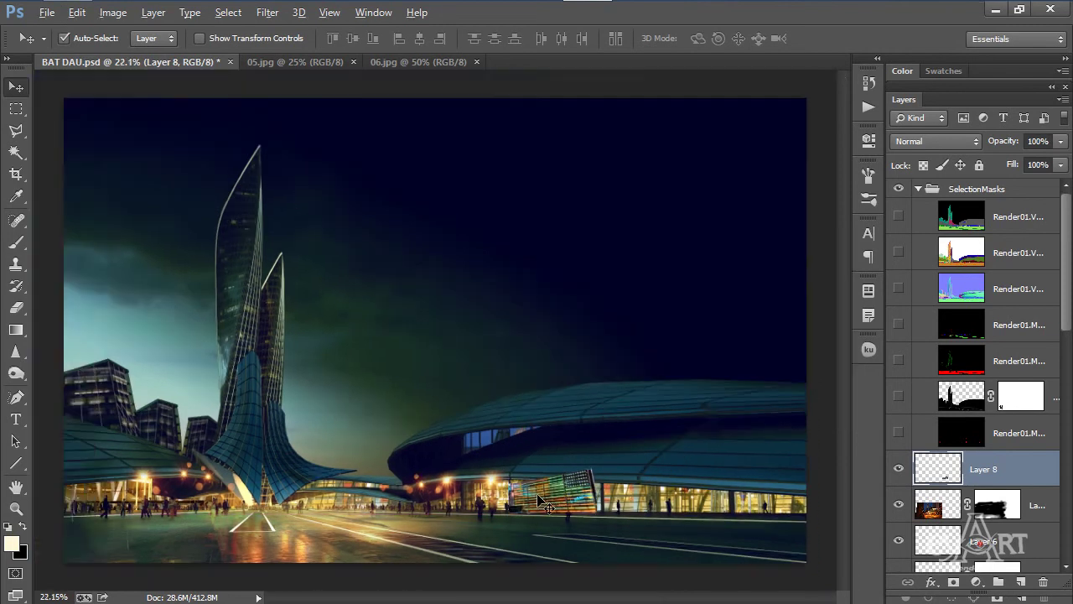
scroll(543, 501, "up", 5)
left_click_drag(610, 507, 526, 412)
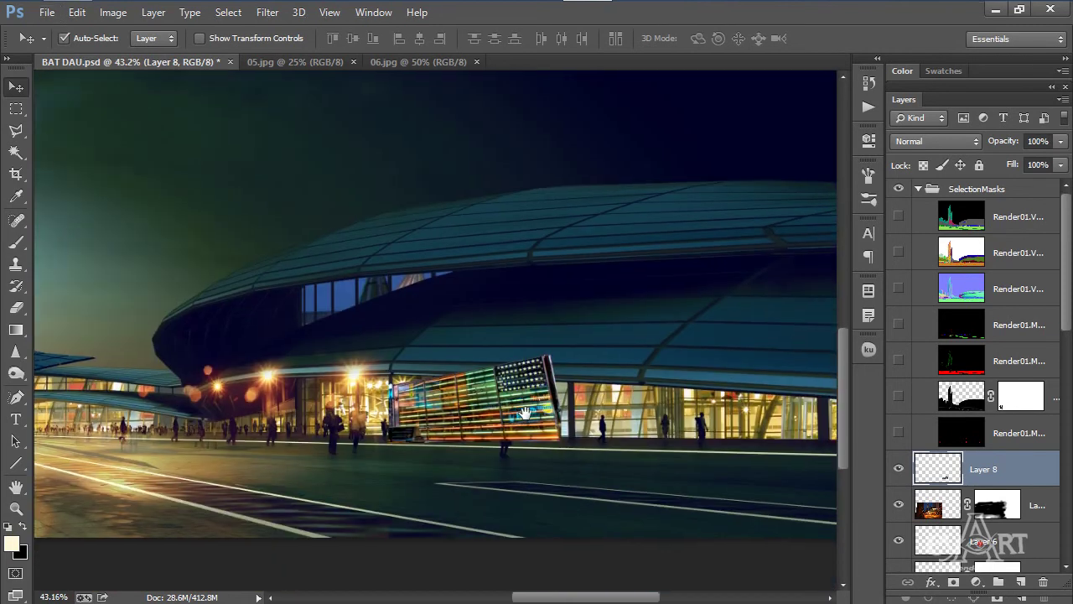
- Set the billboard layer to Lighten blending, place a spare copy in the sky, and reselect the original on the facade
left_click(937, 145)
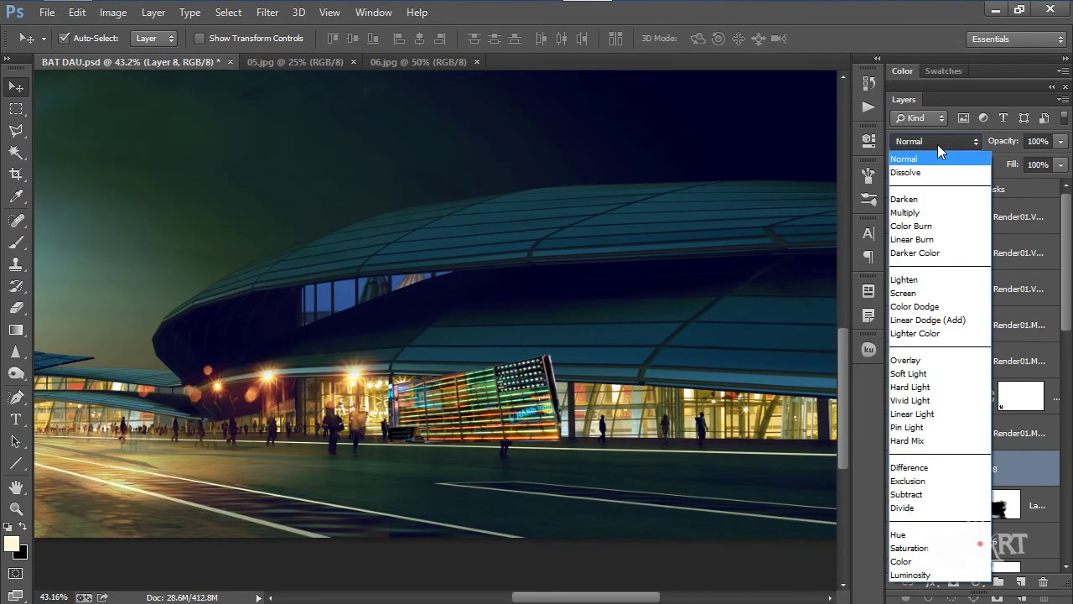
left_click(927, 284)
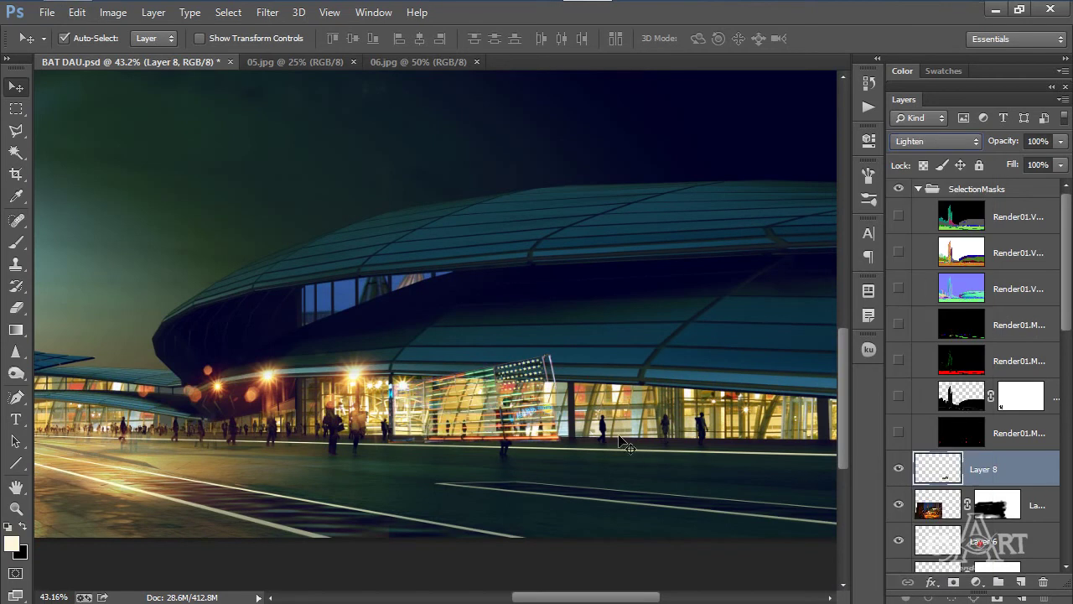
left_click_drag(516, 394, 232, 111)
left_click(521, 375)
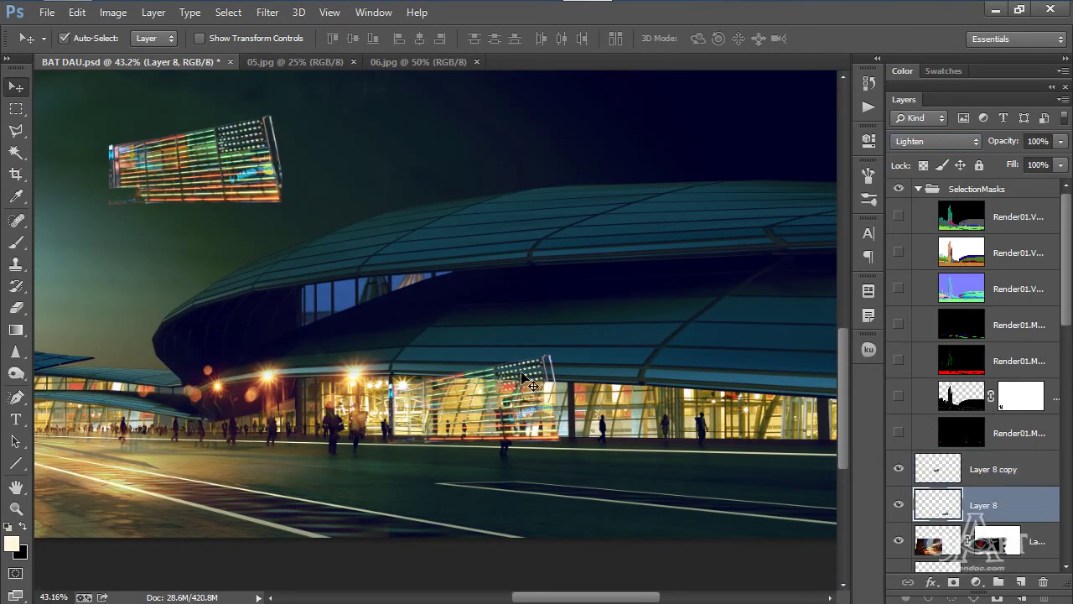
- Warp the facade billboard so its slanted outline follows the glass band under the building's curved roof
key("ctrl+t")
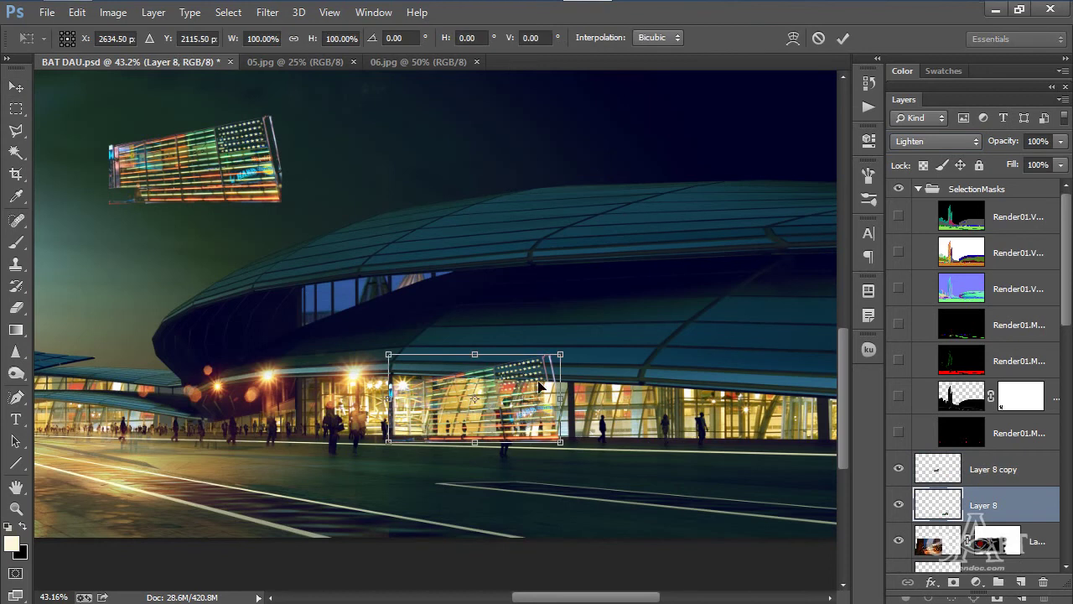
right_click(528, 386)
left_click(573, 230)
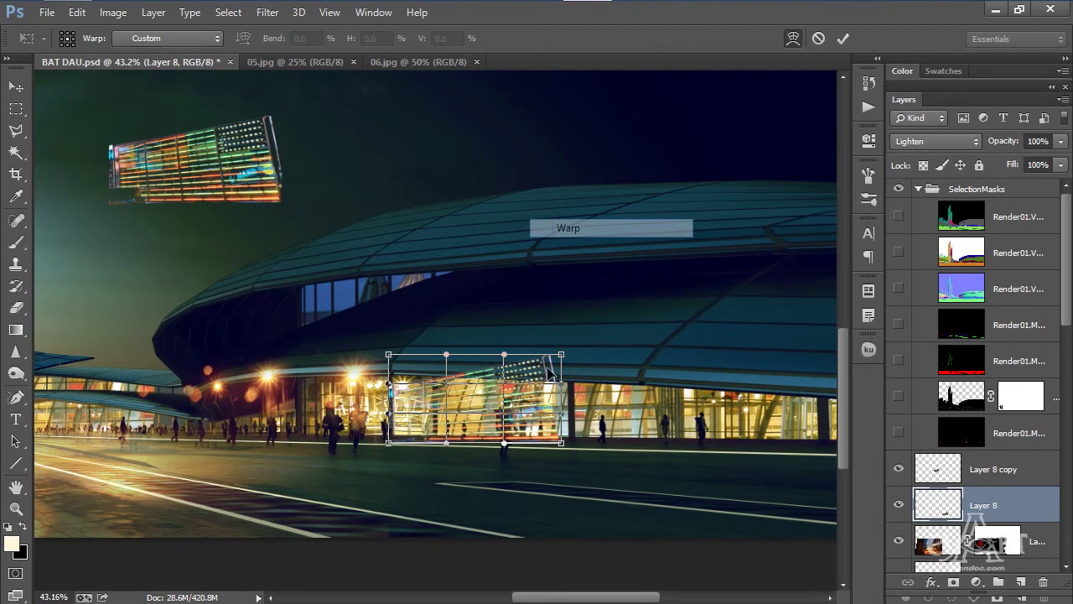
left_click_drag(566, 361, 592, 402)
left_click_drag(504, 363, 502, 371)
left_click_drag(388, 355, 376, 351)
left_click_drag(564, 447, 565, 442)
left_click_drag(451, 449, 391, 436)
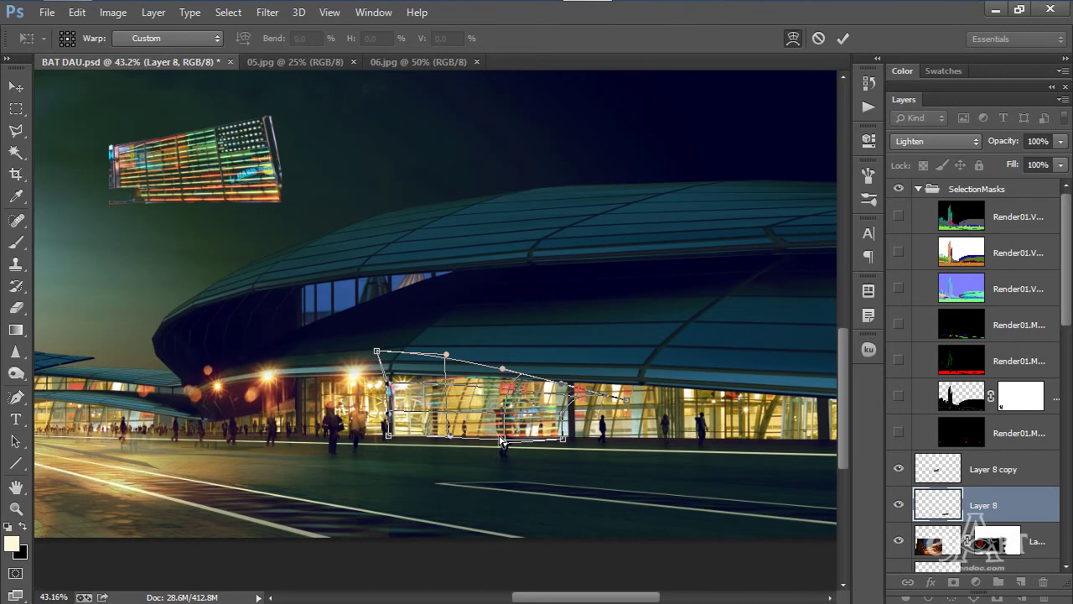
key("Return")
- Stretch the warped billboard along the facade to 210.74% width and 98.31% height
key("ctrl+t")
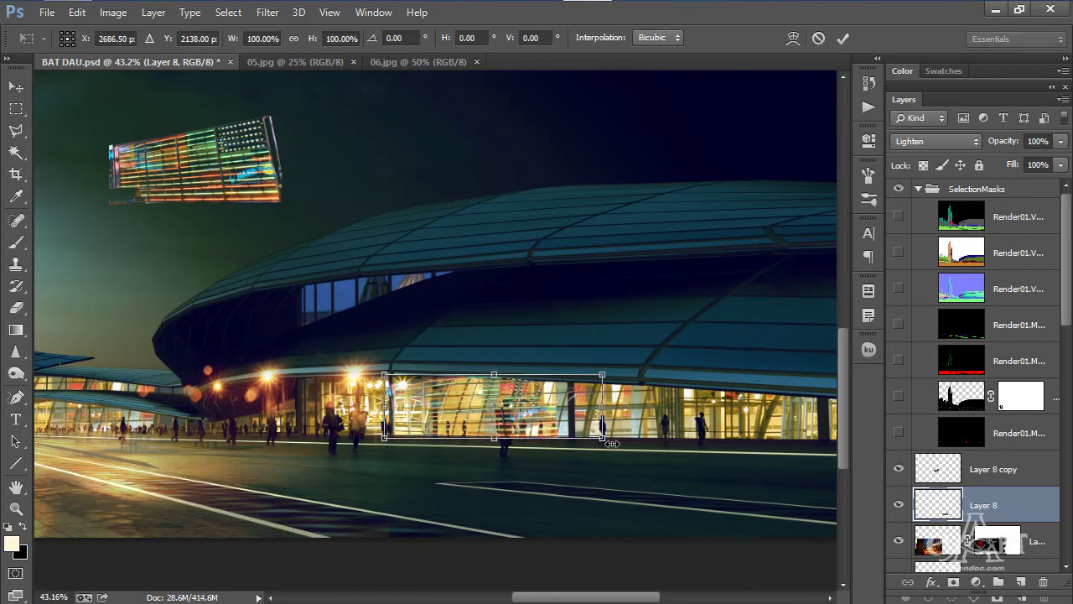
left_click_drag(603, 438, 765, 485)
left_click_drag(573, 493, 573, 446)
left_click_drag(454, 417, 410, 413)
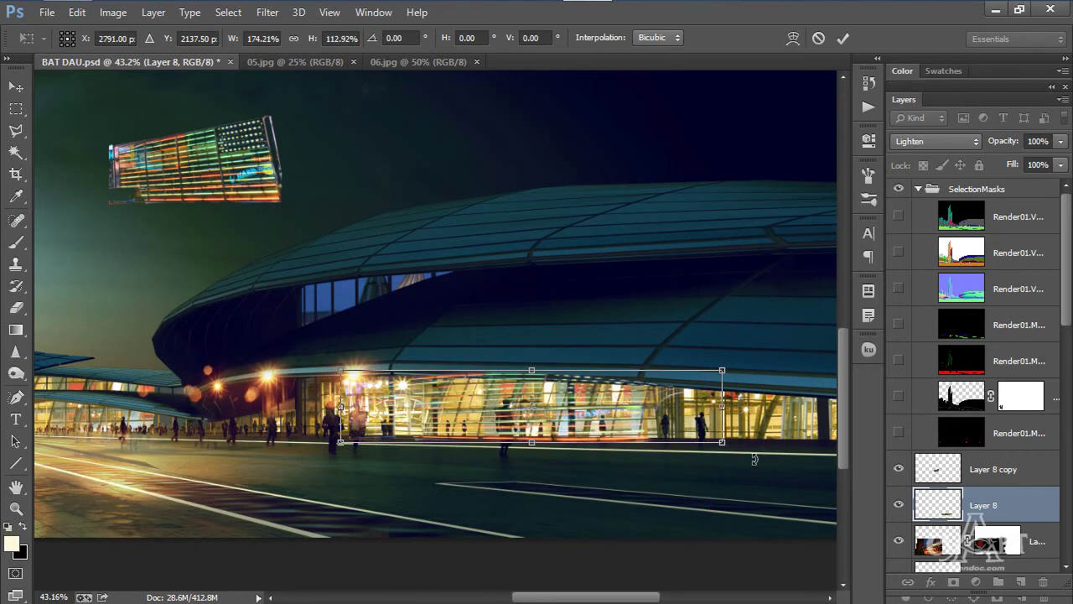
left_click_drag(721, 442, 801, 442)
left_click_drag(574, 444, 574, 444)
left_click_drag(571, 370, 571, 379)
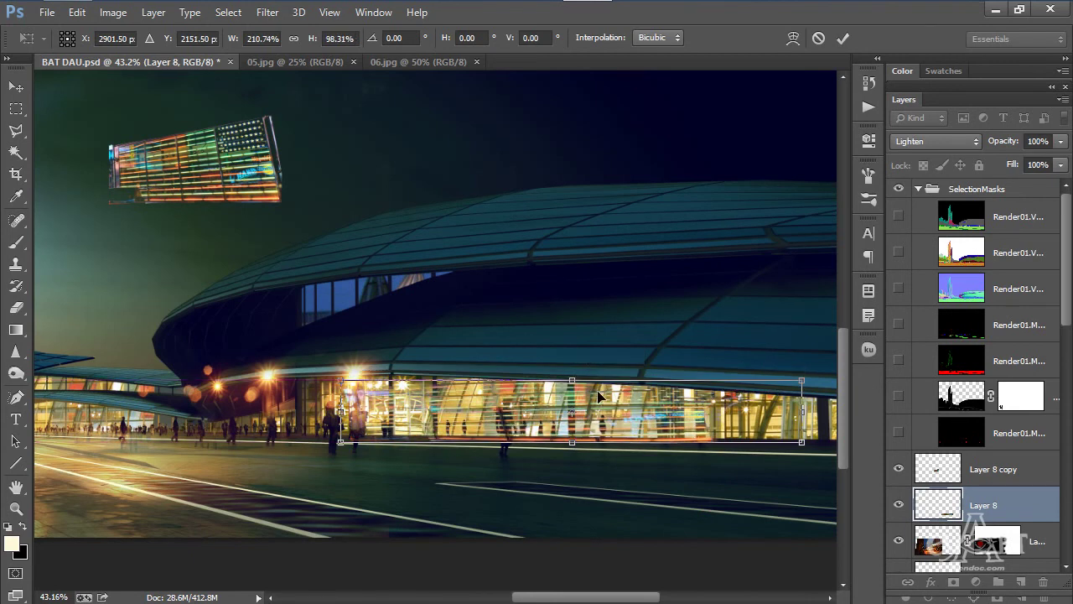
key("Return")
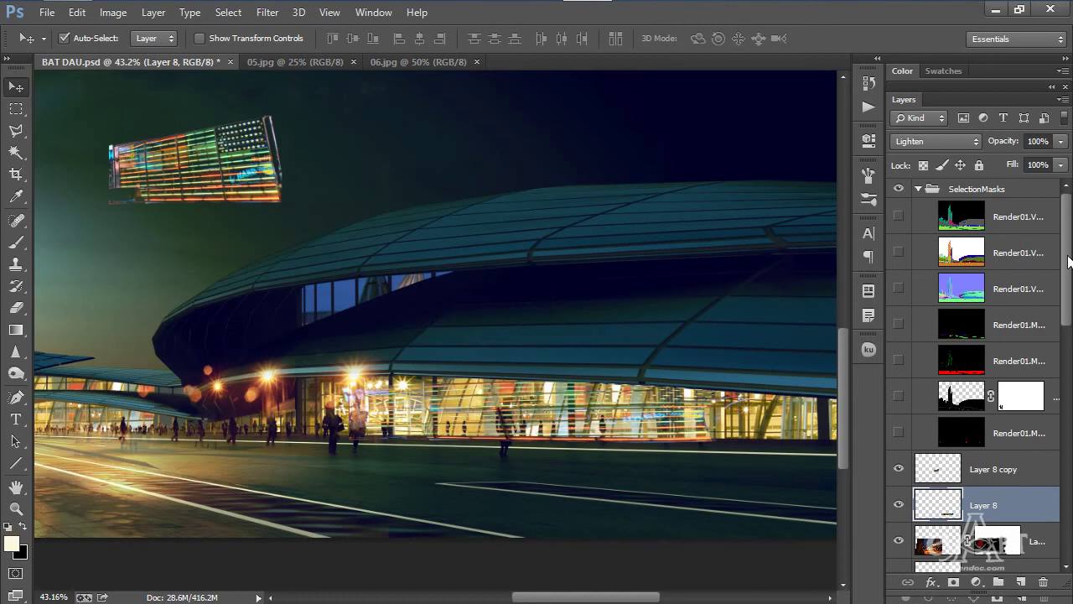
- Move Layer 8 down the layer stack to directly below Layer 1
scroll(1048, 336, "down", 4)
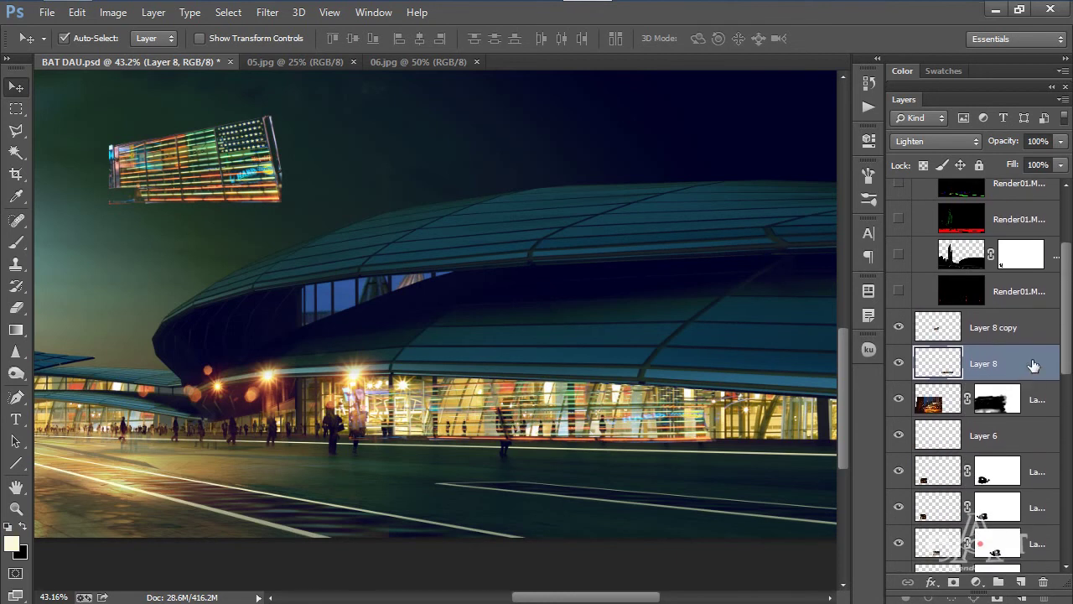
left_click_drag(1063, 343, 997, 475)
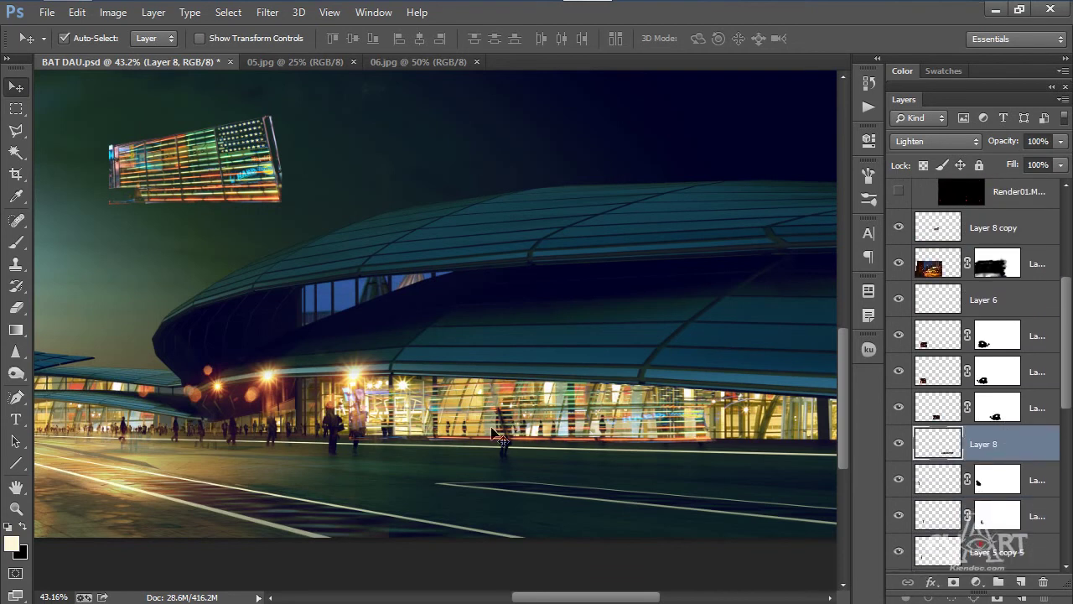
scroll(1032, 335, "down", 5)
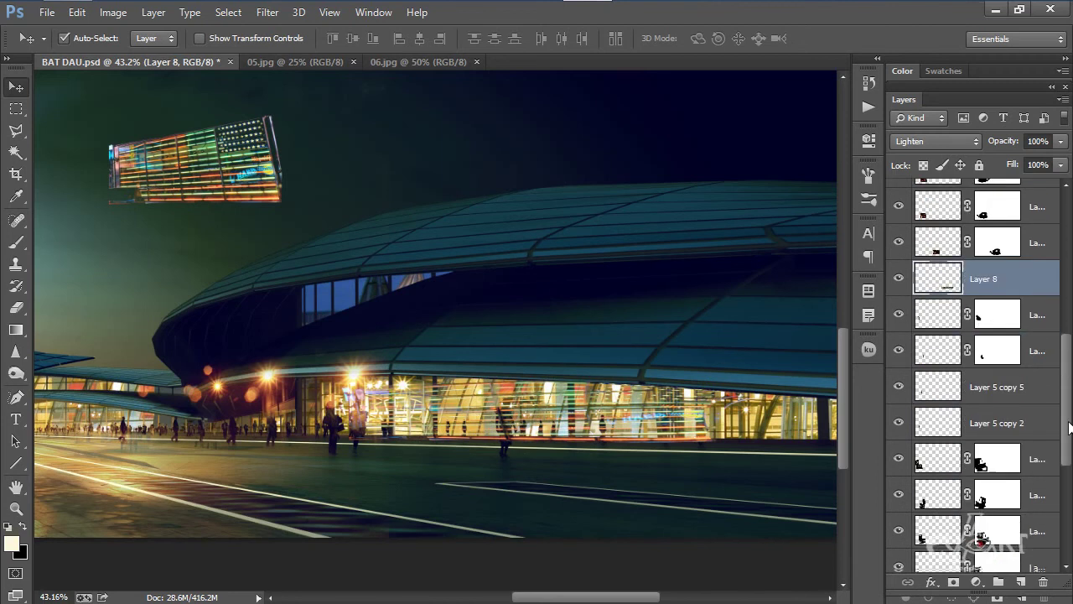
left_click_drag(1015, 226, 1008, 535)
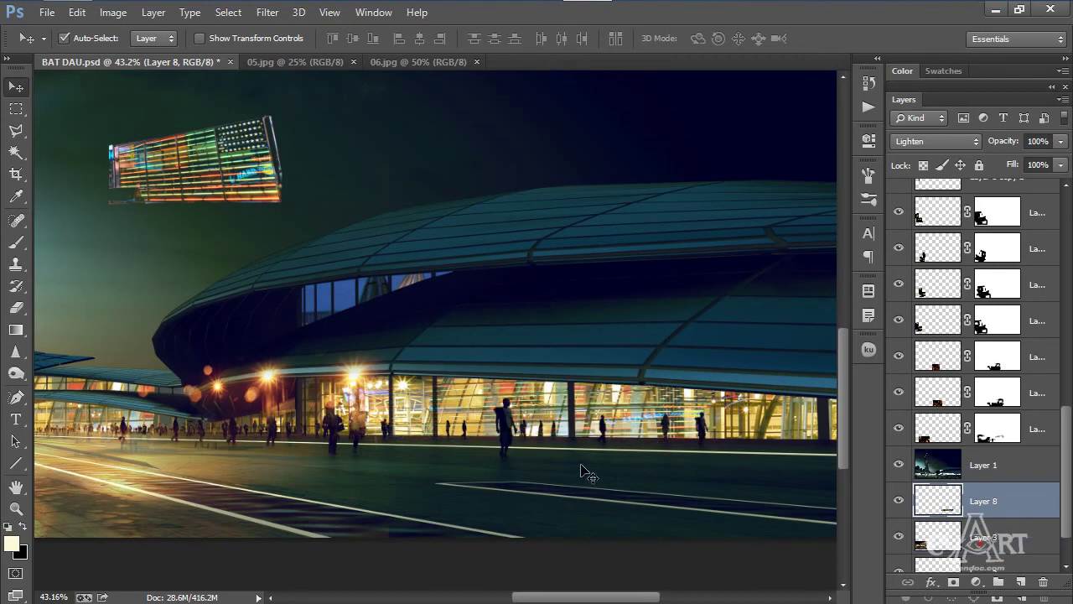
- Widen Layer 8 to 182.51% and shift it along the glass facade past the image's right edge
key("ctrl+t")
left_click_drag(341, 411, 264, 410)
scroll(366, 401, "down", 2)
left_click_drag(663, 414, 707, 416)
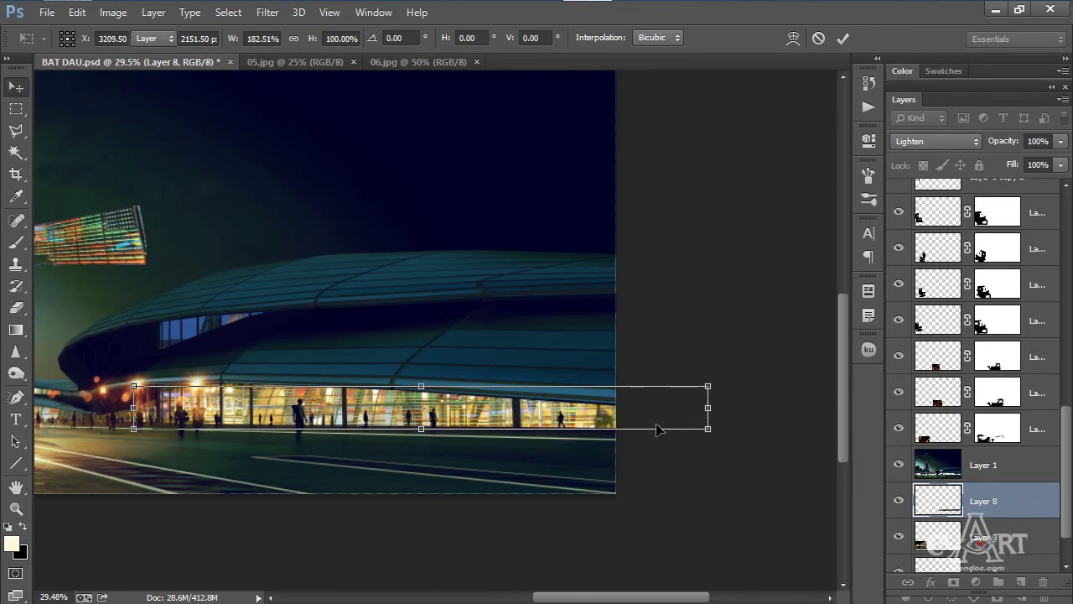
key("Return")
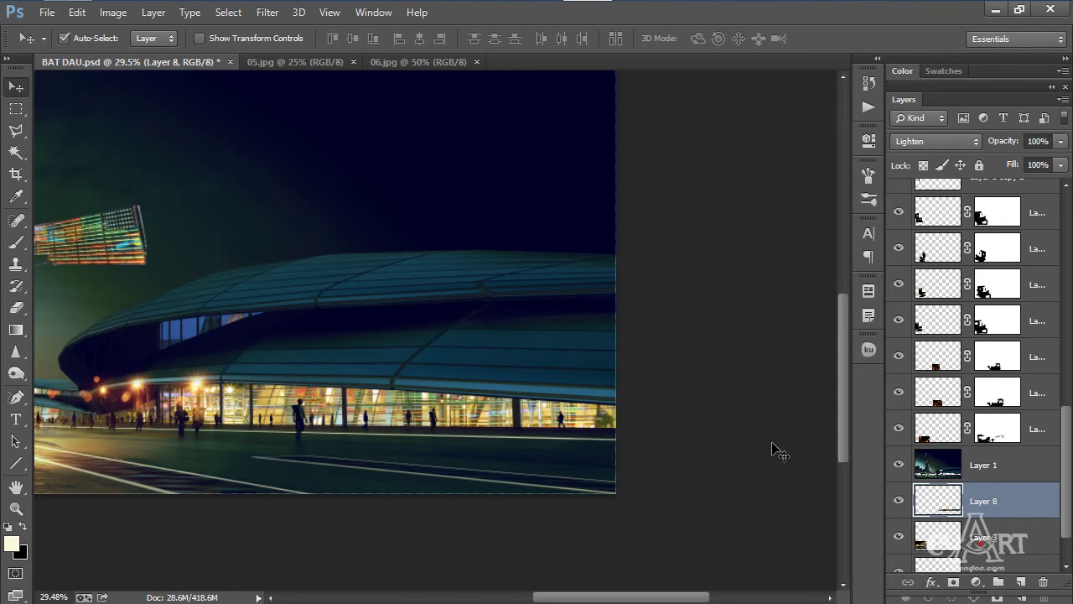
- Duplicate the stretched billboard layer and place a copy over the lit facade of the left-hand building
key("ctrl+j")
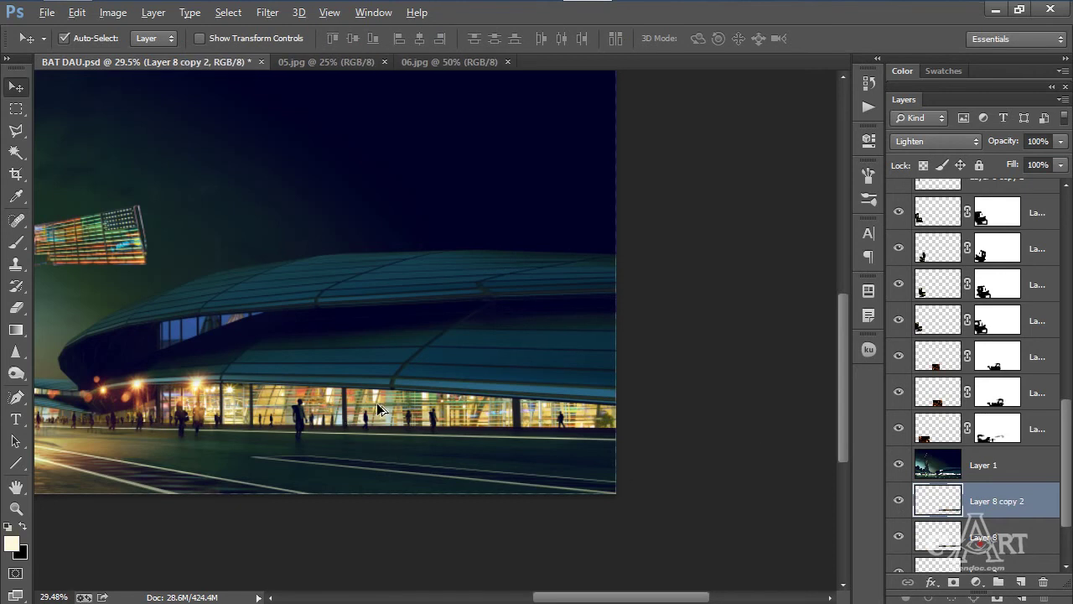
scroll(346, 420, "down", 4)
scroll(383, 426, "up", 2)
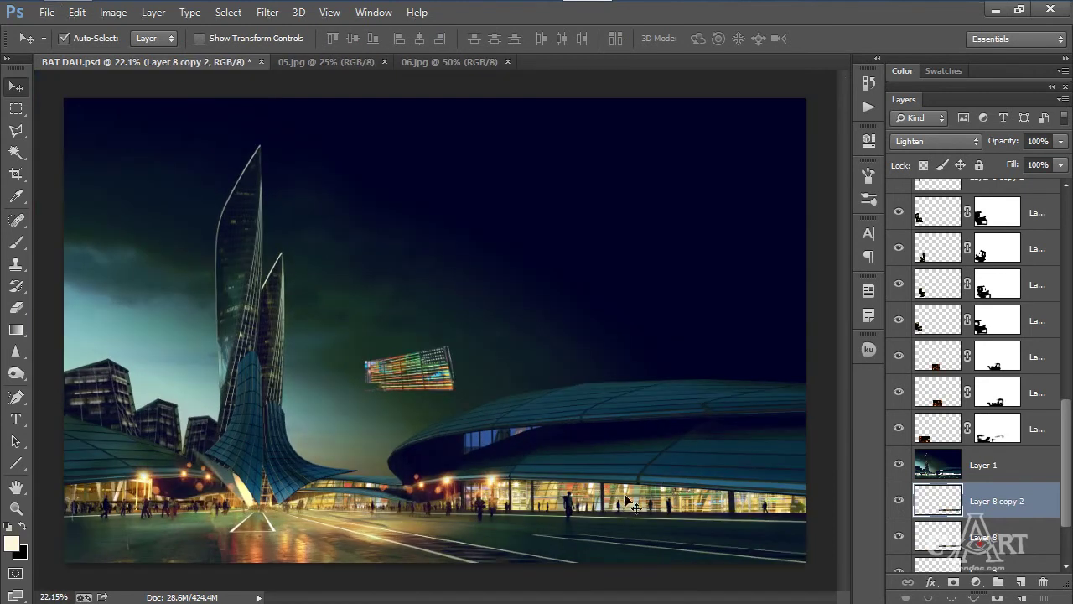
left_click_drag(631, 497, 163, 490)
key("ctrl+j")
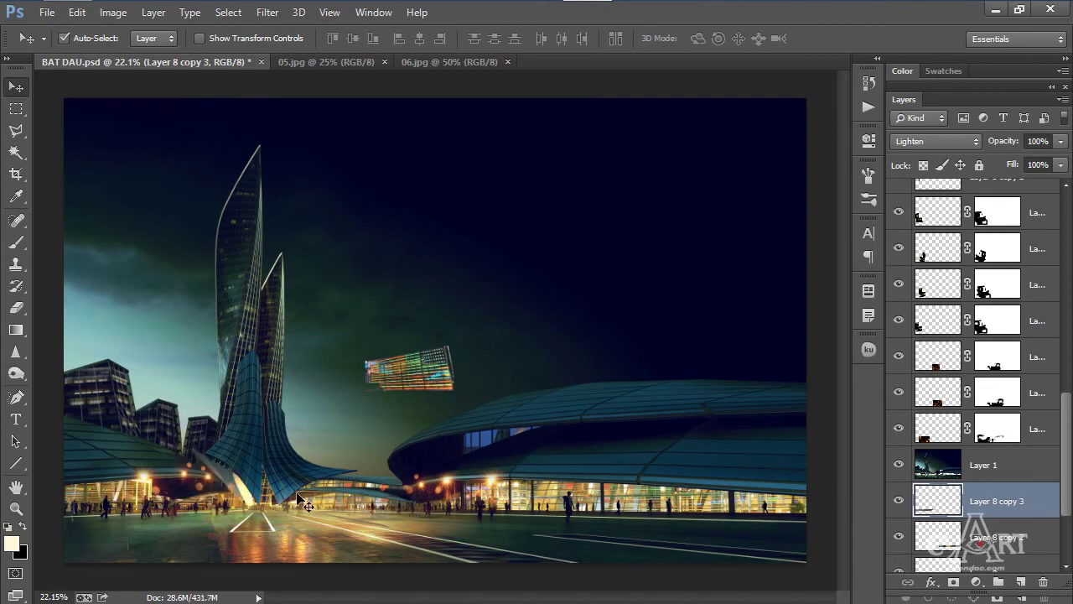
scroll(134, 513, "up", 5)
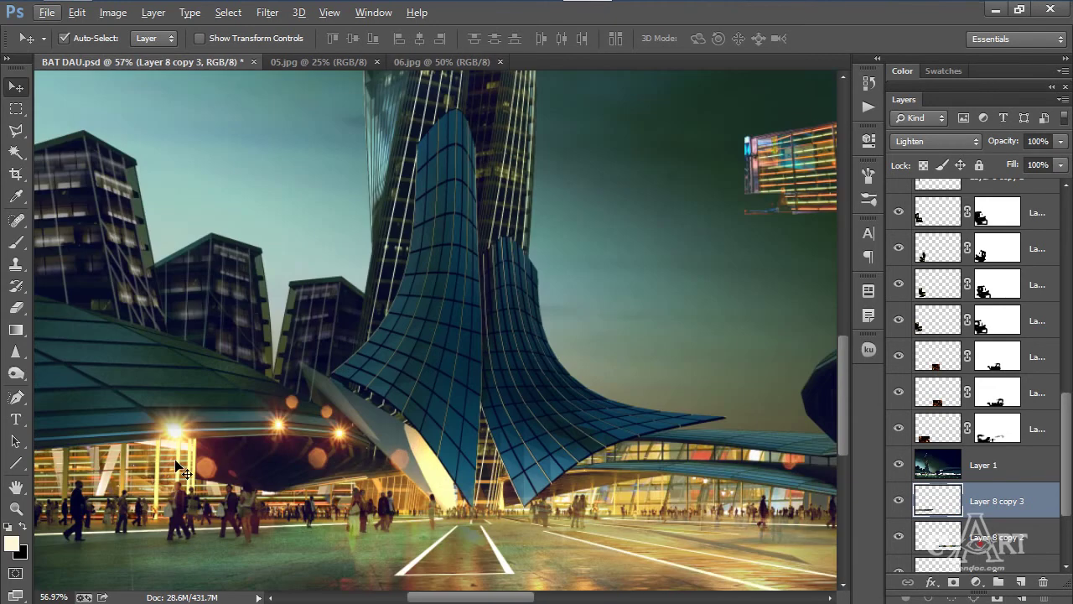
left_click_drag(87, 475, 85, 475)
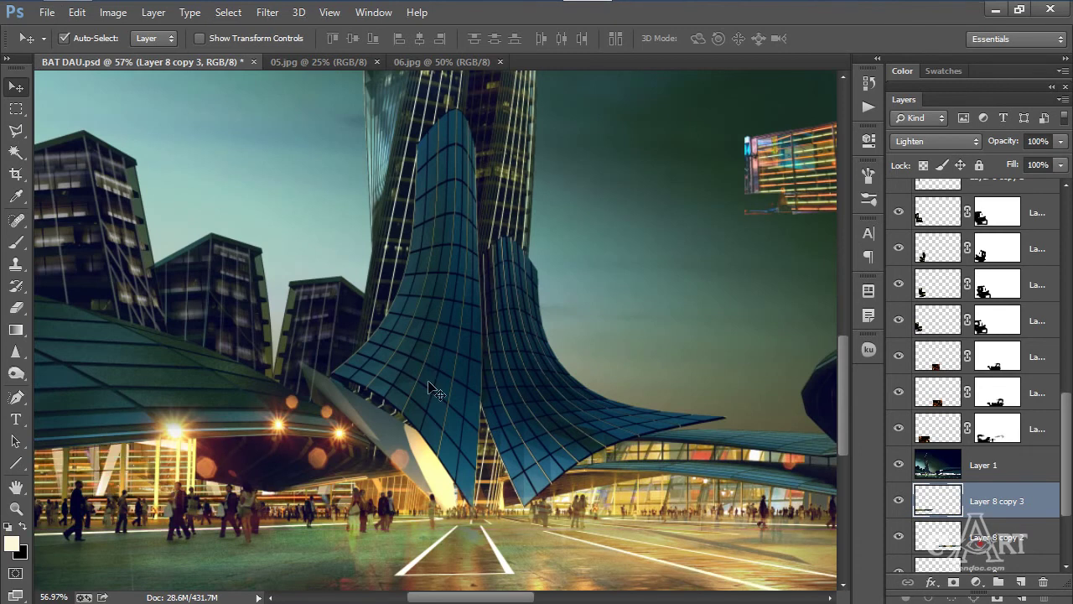
- Delete the spare billboard copy floating in the sky
scroll(438, 378, "down", 5)
left_click_drag(658, 294, 667, 267)
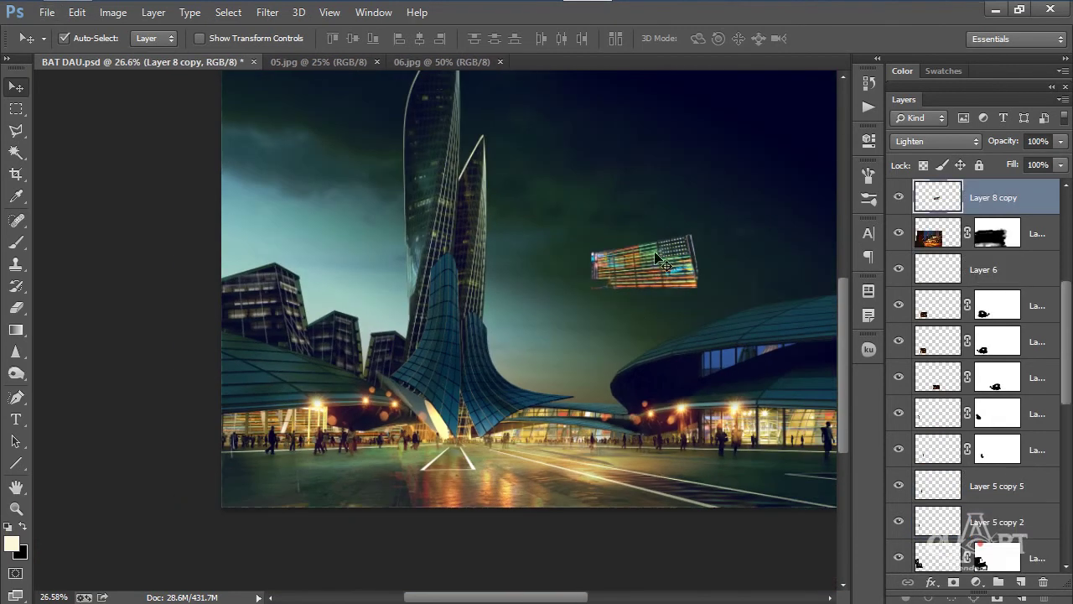
scroll(408, 385, "down", 3)
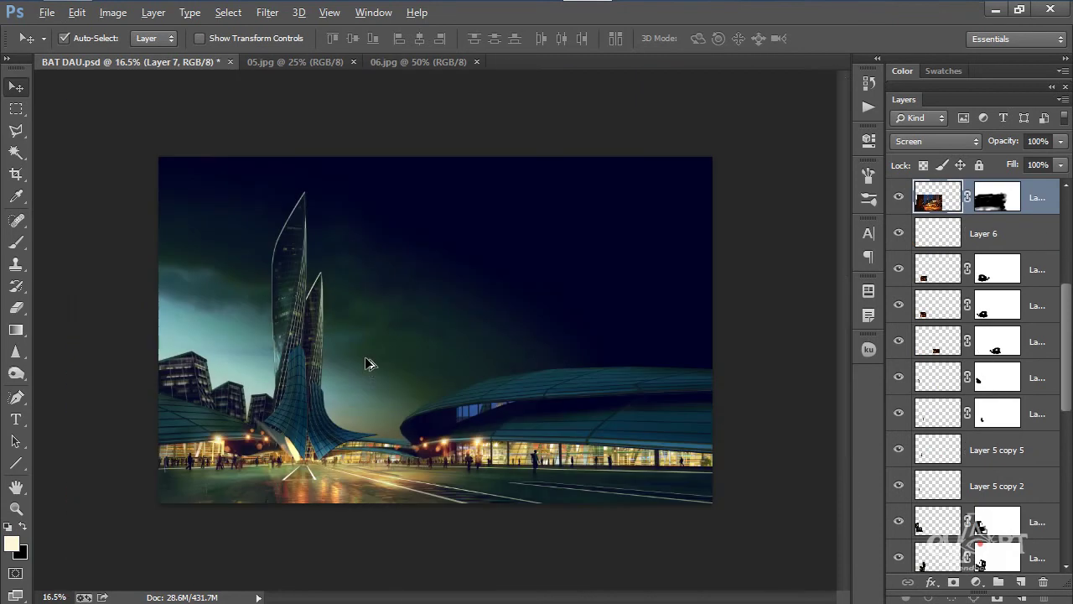
scroll(371, 372, "up", 2)
scroll(371, 371, "down", 2)
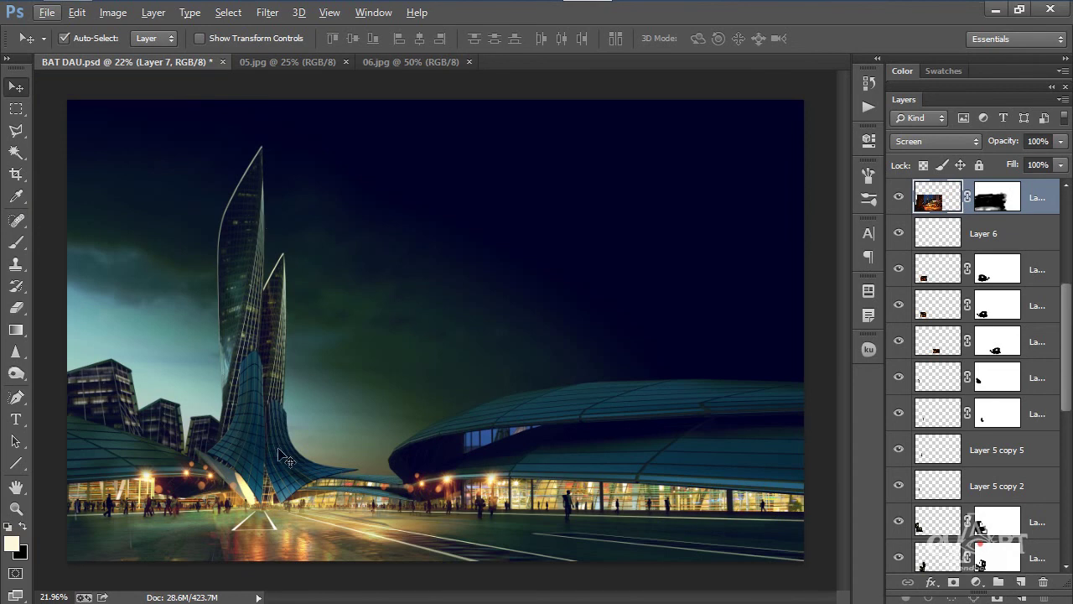
- Add a new layer above Layer 7 and set the Brush tool's foreground colour to pale yellow
scroll(1071, 256, "up", 5)
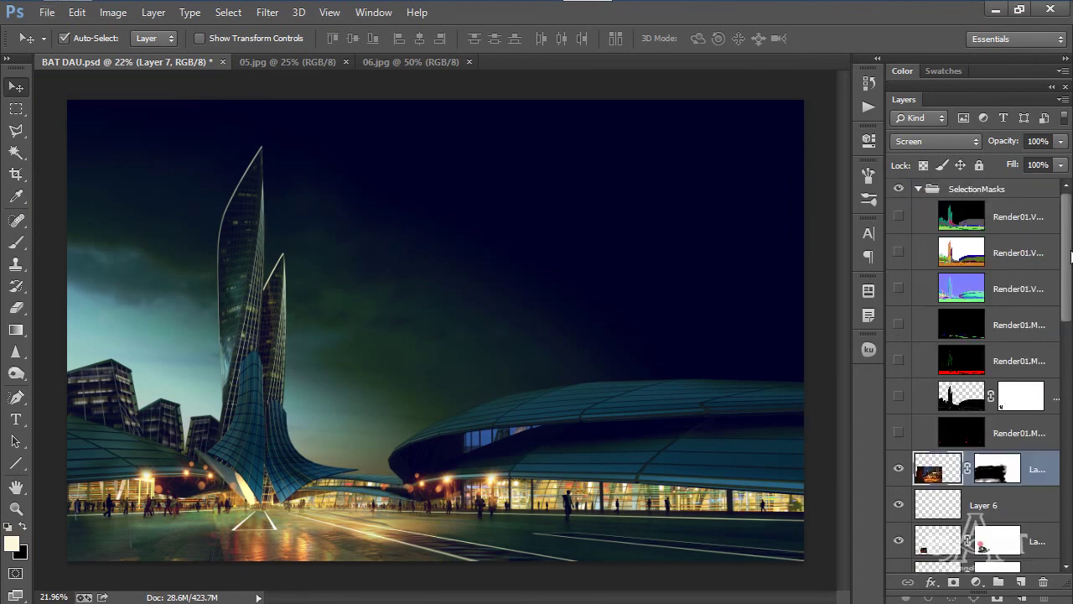
left_click(1022, 582)
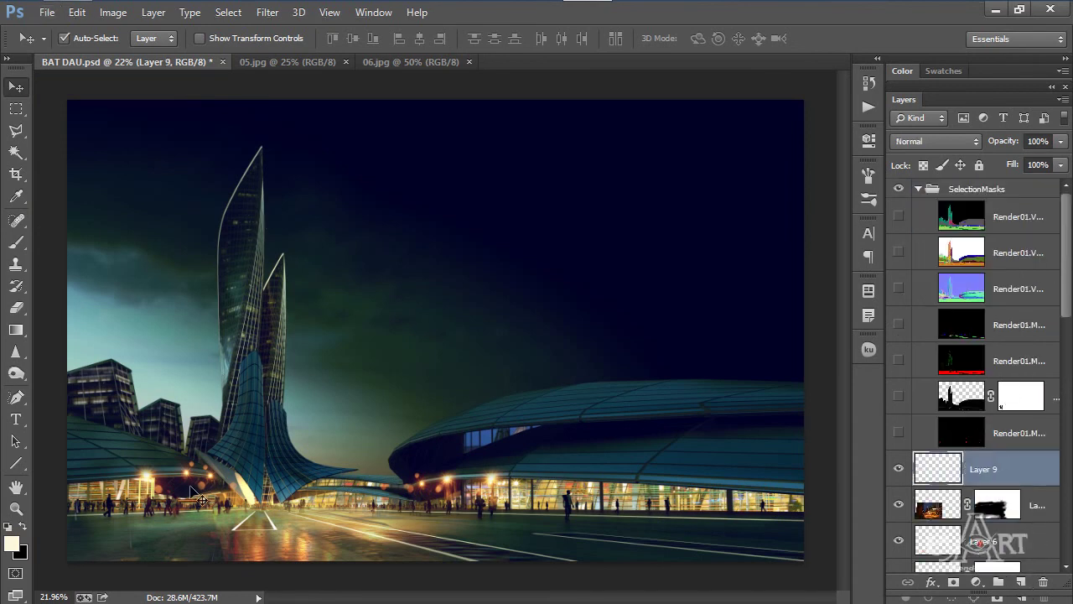
left_click(17, 243)
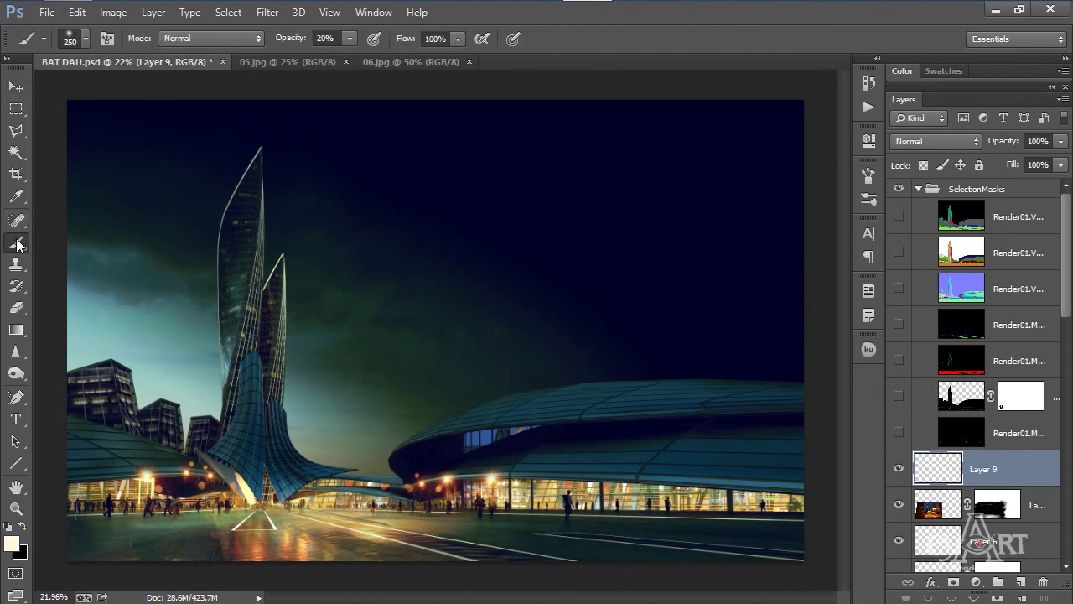
left_click(14, 545)
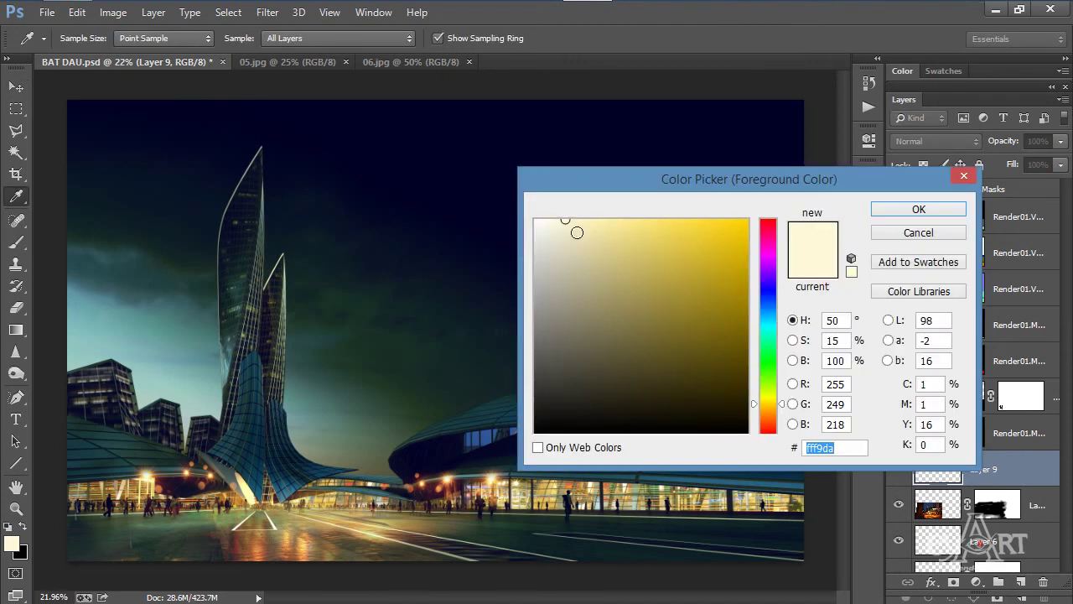
left_click(601, 223)
left_click(919, 208)
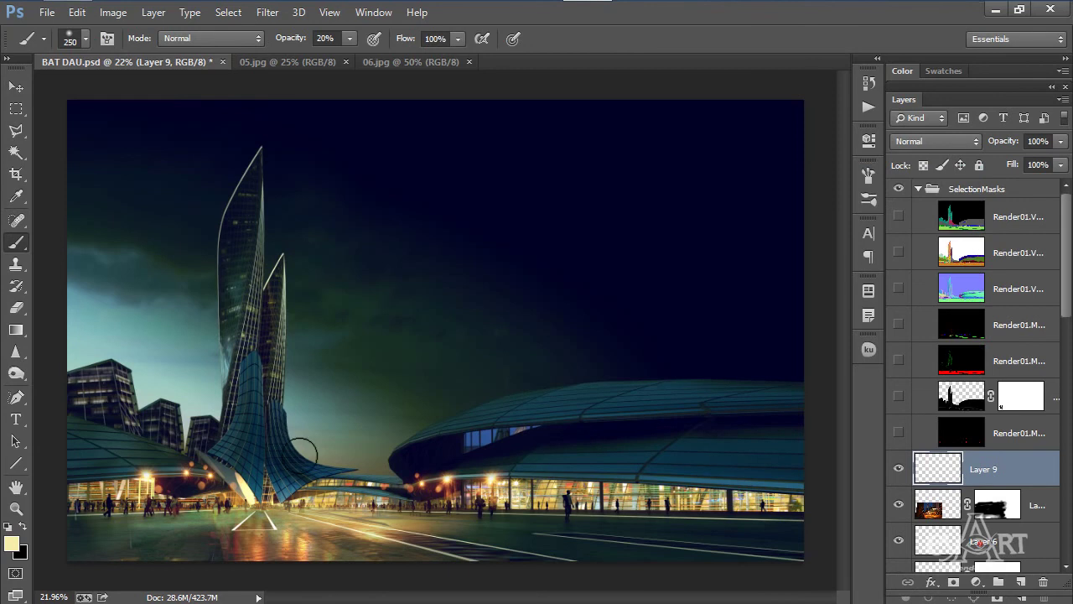
- Paint pale yellow strokes at 100% brush opacity along the lit building bases, across the central plaza and up both towers
left_click(350, 40)
left_click_drag(353, 60, 437, 59)
mouse_move(117, 508)
left_mouse_down()
mouse_move(267, 497)
mouse_move(758, 518)
left_mouse_up()
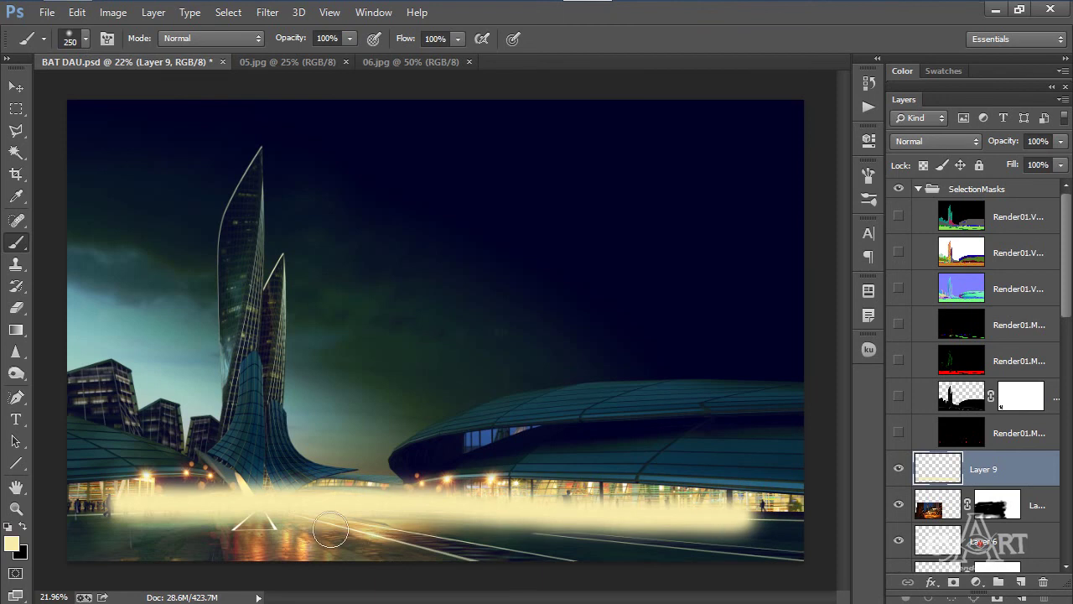
left_click_drag(302, 524, 395, 540)
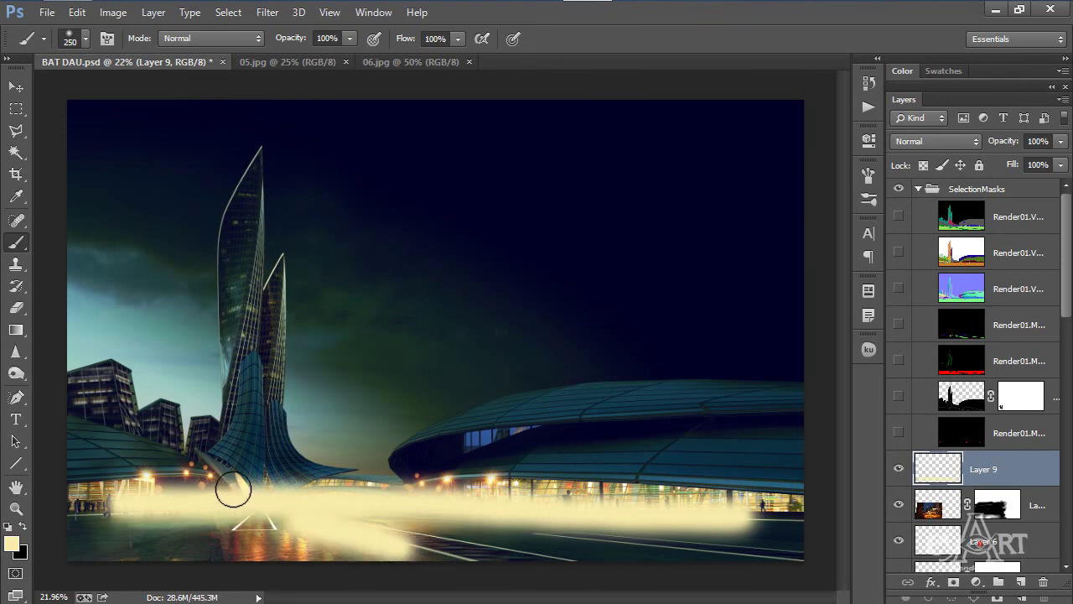
mouse_move(230, 426)
left_mouse_down()
mouse_move(255, 353)
mouse_move(275, 444)
left_mouse_up()
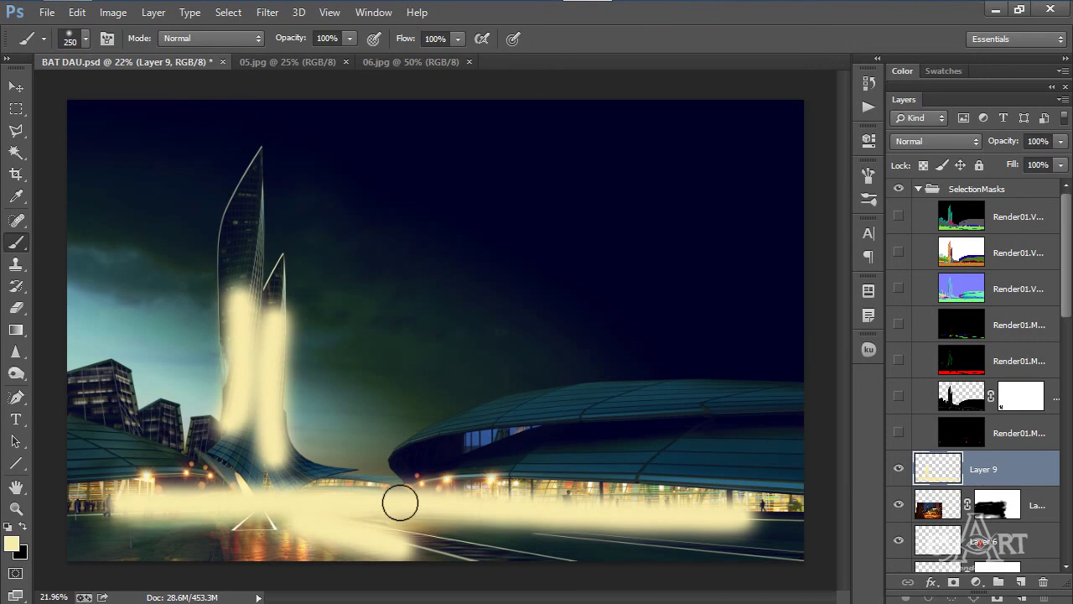
- Try the Lighten and Color Dodge blend modes on Layer 9, and settle on Overlay
left_click(952, 143)
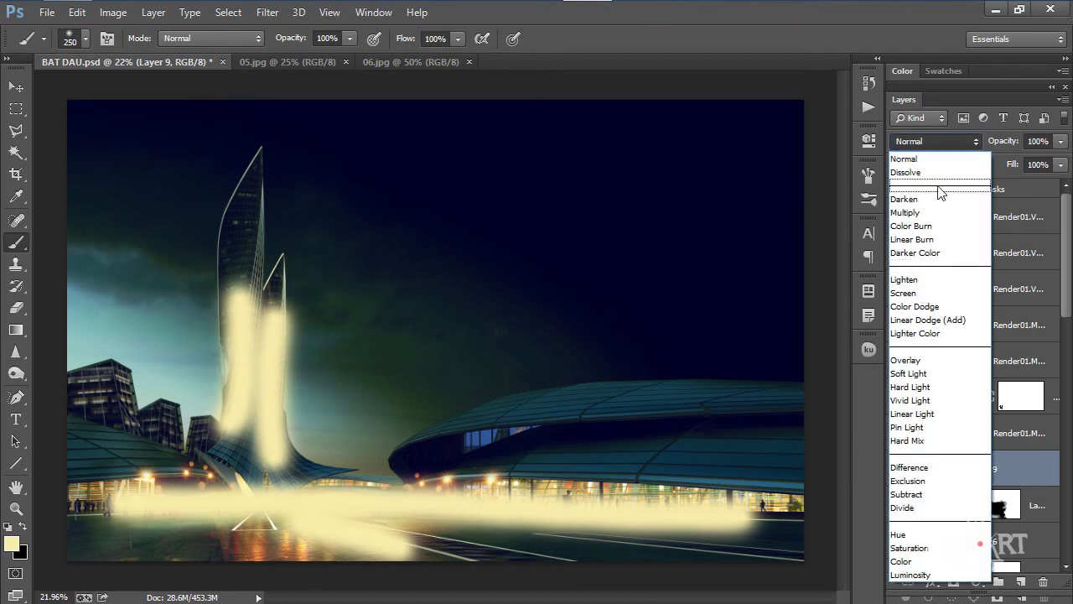
left_click(913, 281)
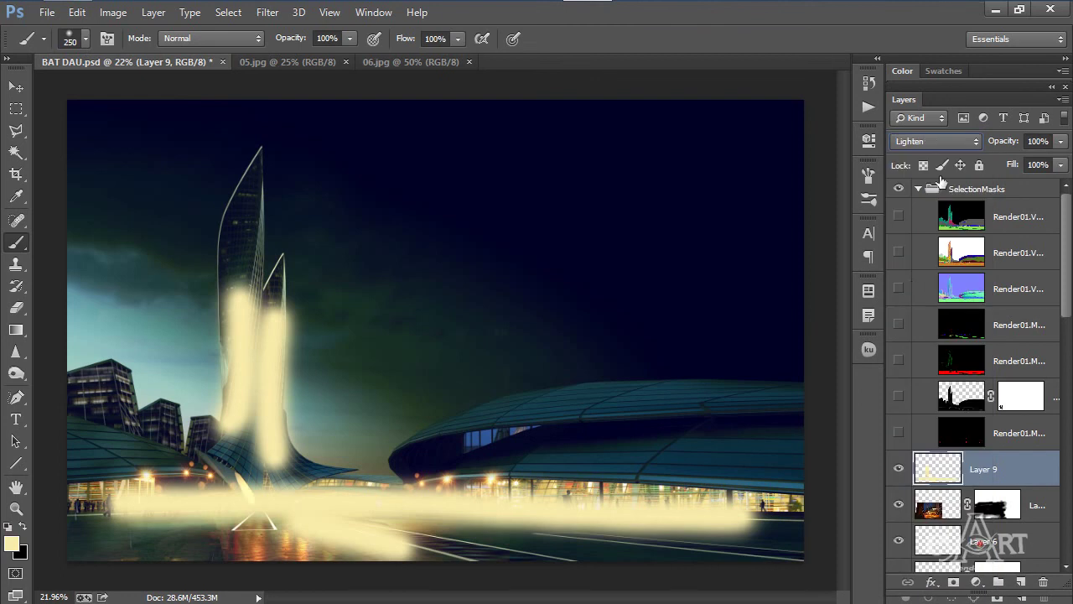
left_click(938, 140)
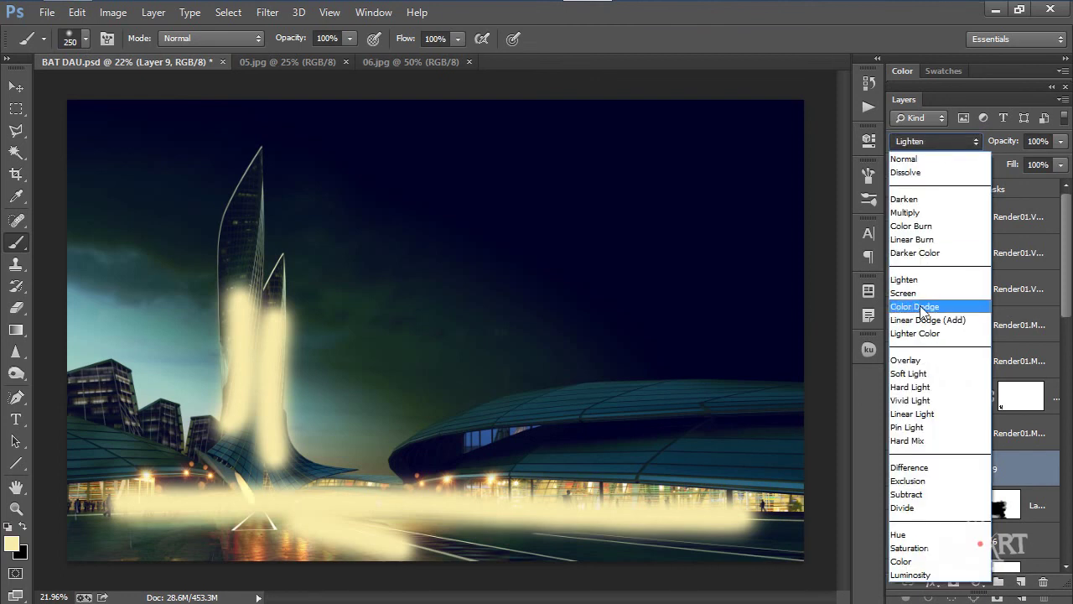
left_click(922, 307)
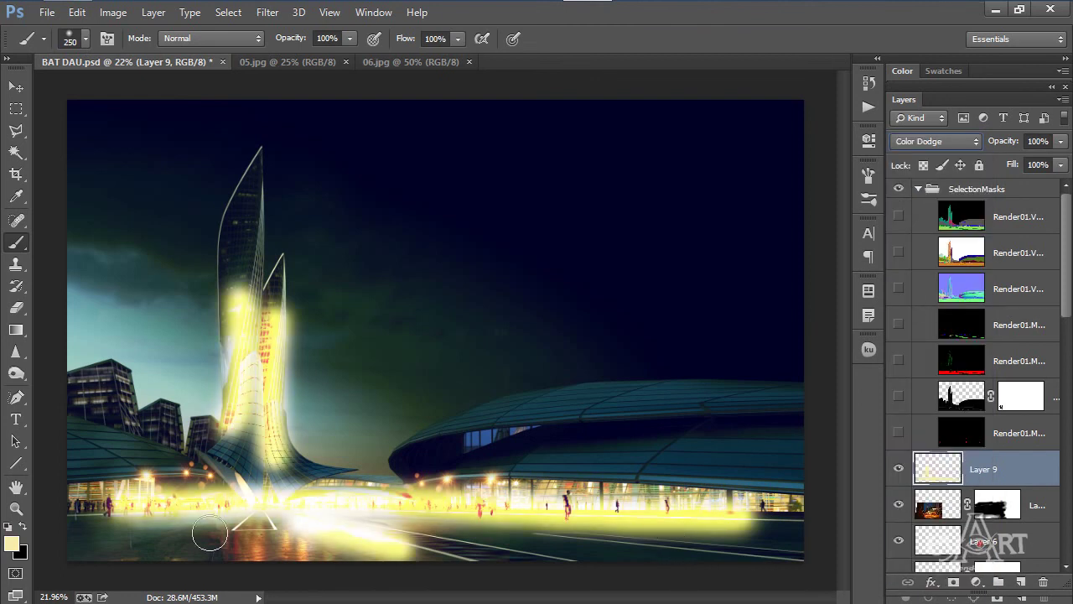
left_click(948, 145)
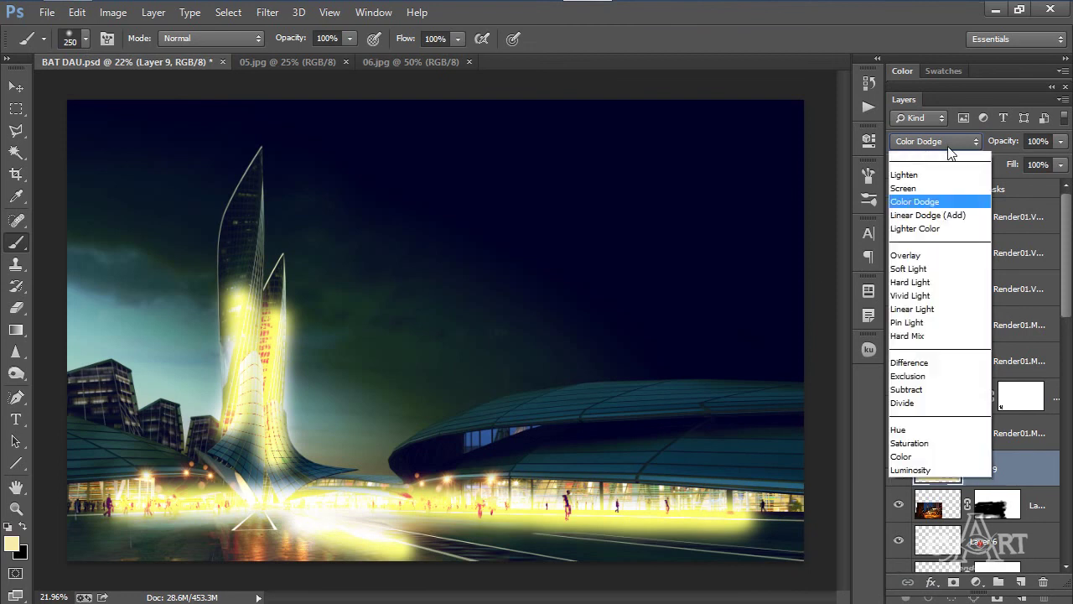
left_click(915, 363)
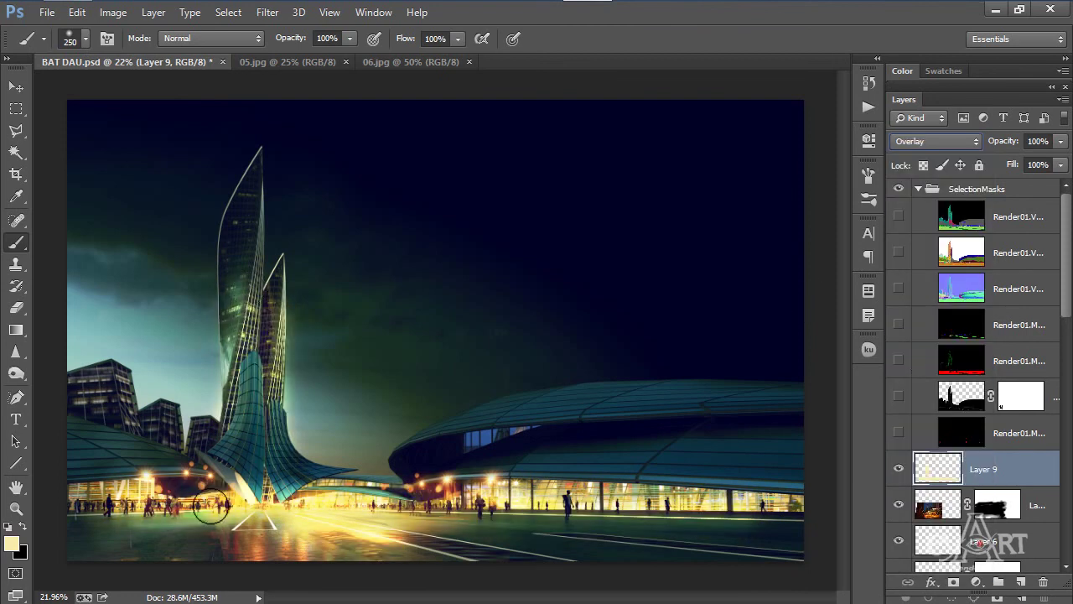
- Soften the painted glow on Layer 9 with a Gaussian Blur of 20 pixels radius
left_click(276, 13)
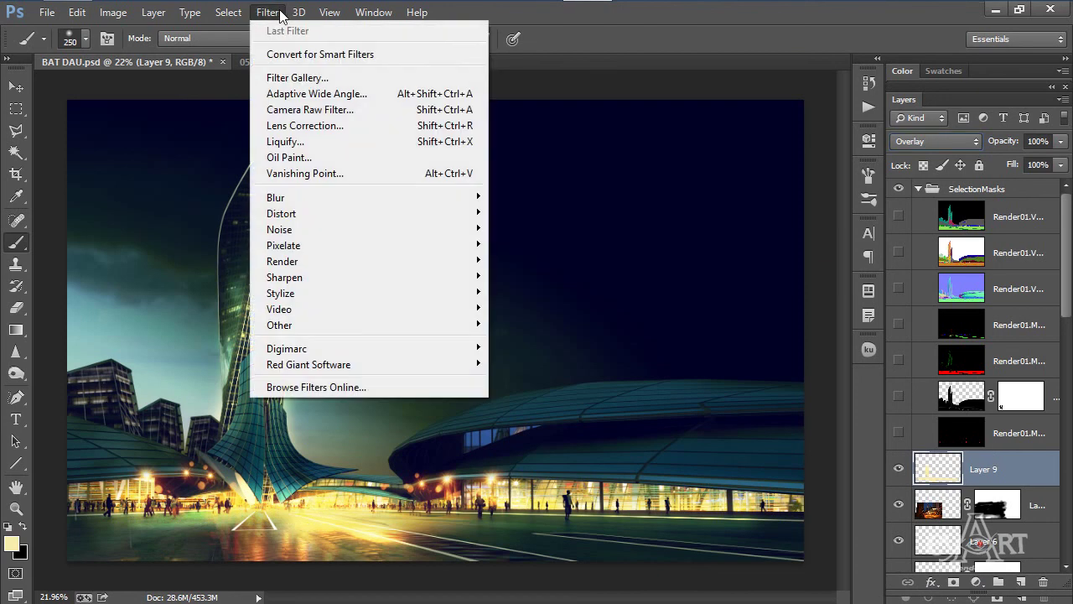
mouse_move(315, 200)
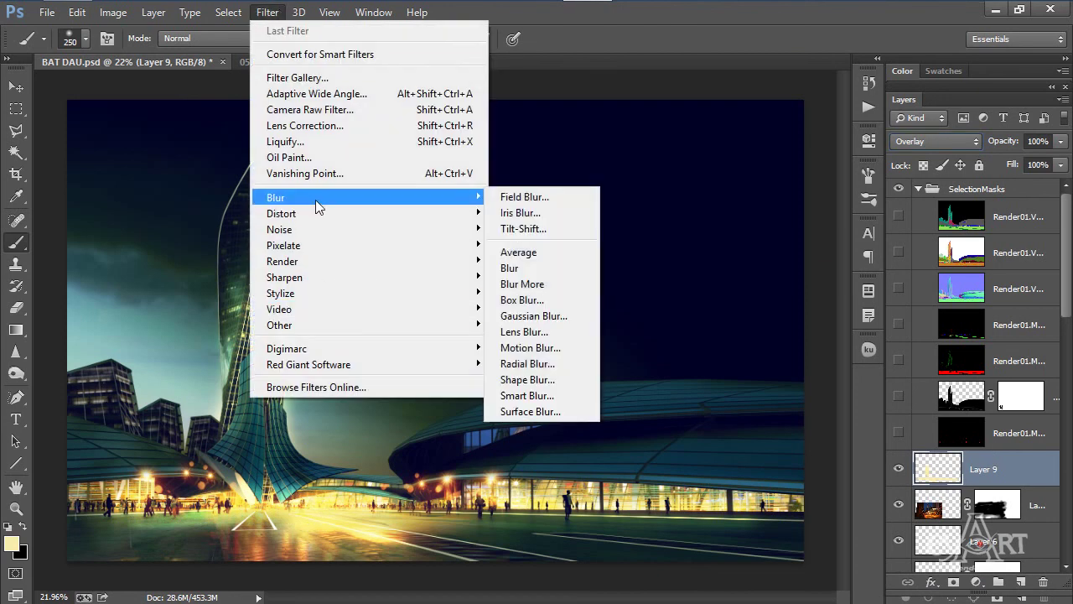
left_click(535, 316)
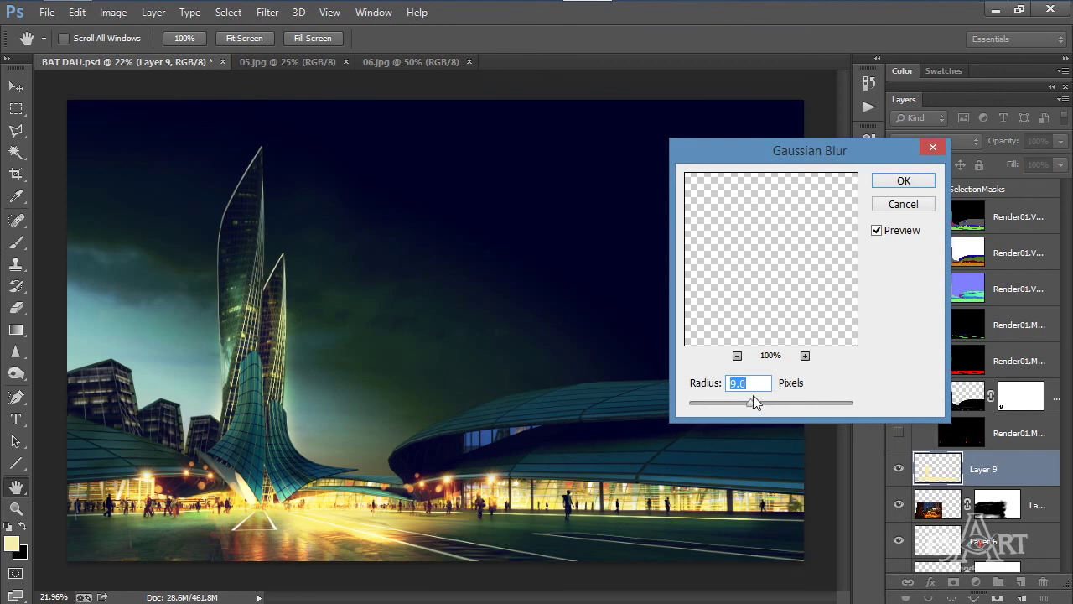
type("20")
left_click(903, 181)
key("b")
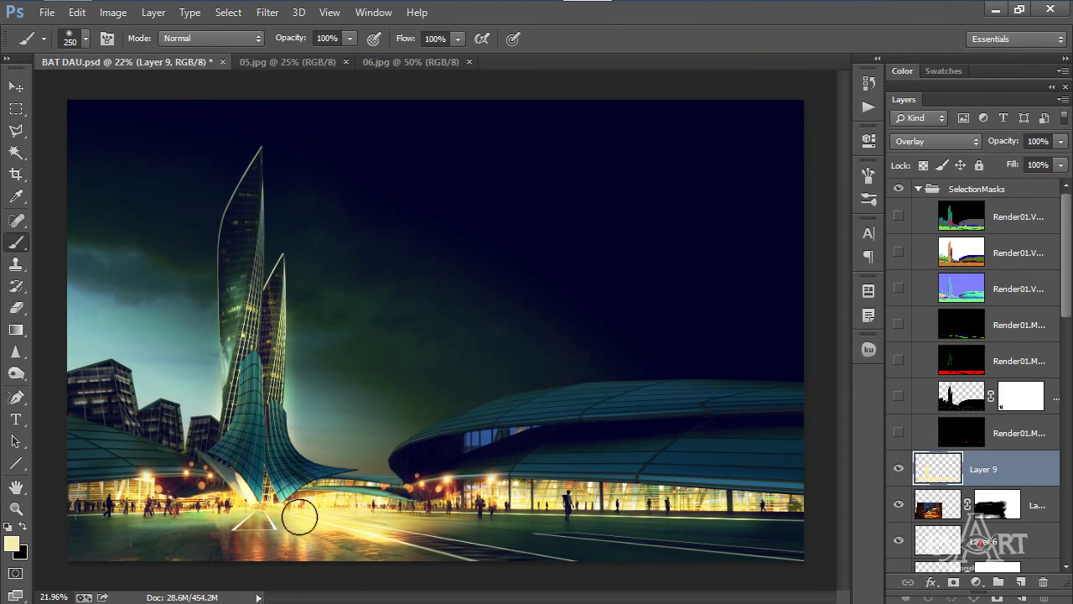
- Reduce the opacity of Layer 9 to 50% and switch to the Move tool
left_click(1061, 141)
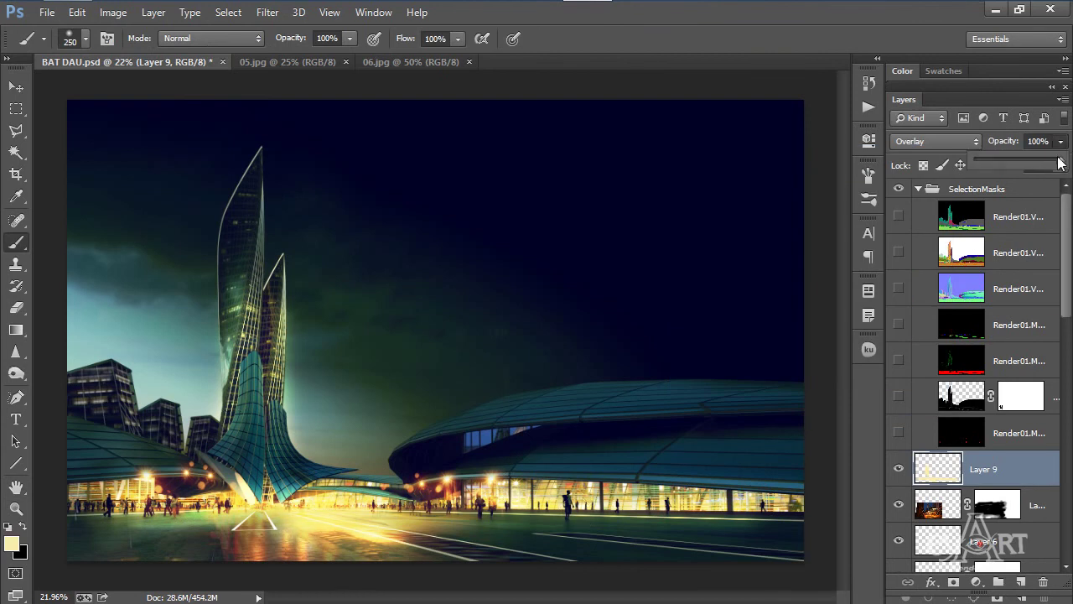
mouse_move(1033, 161)
left_mouse_down()
mouse_move(1005, 163)
mouse_move(1028, 163)
left_mouse_up()
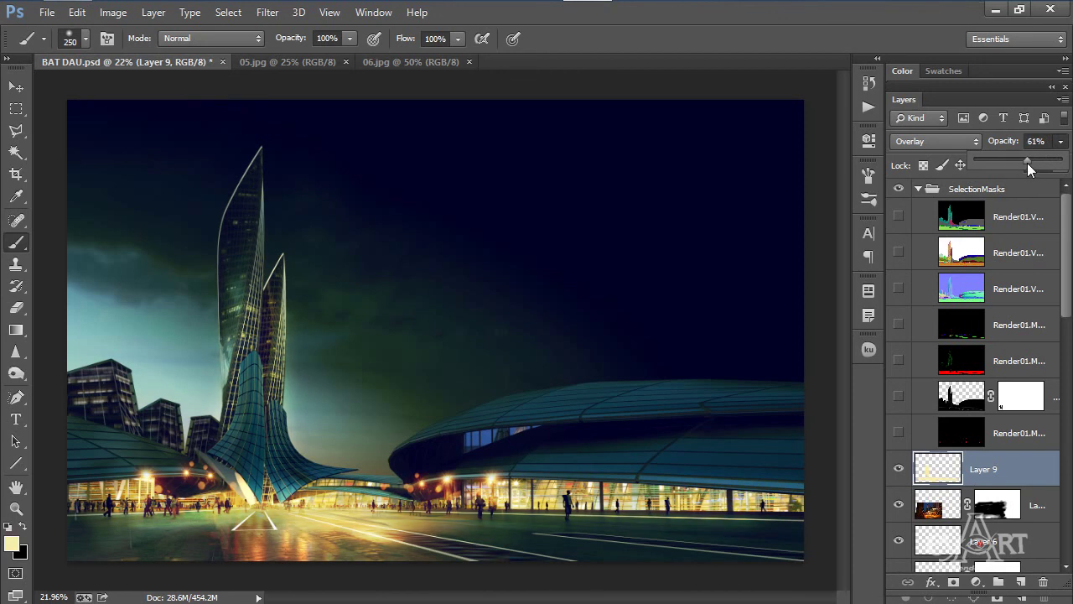
left_click_drag(1027, 163, 1012, 162)
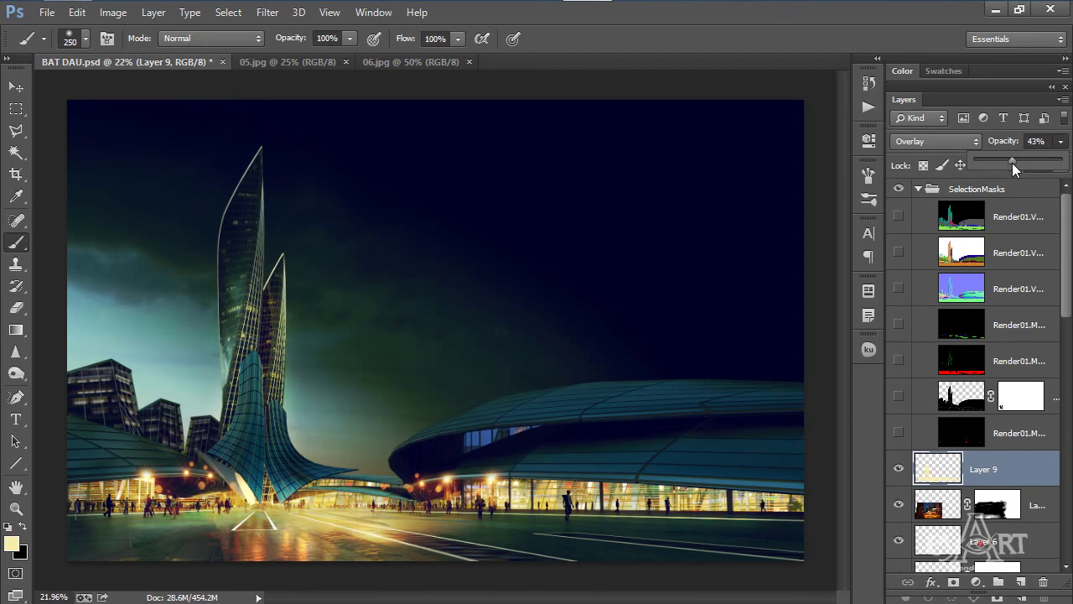
left_click(1037, 141)
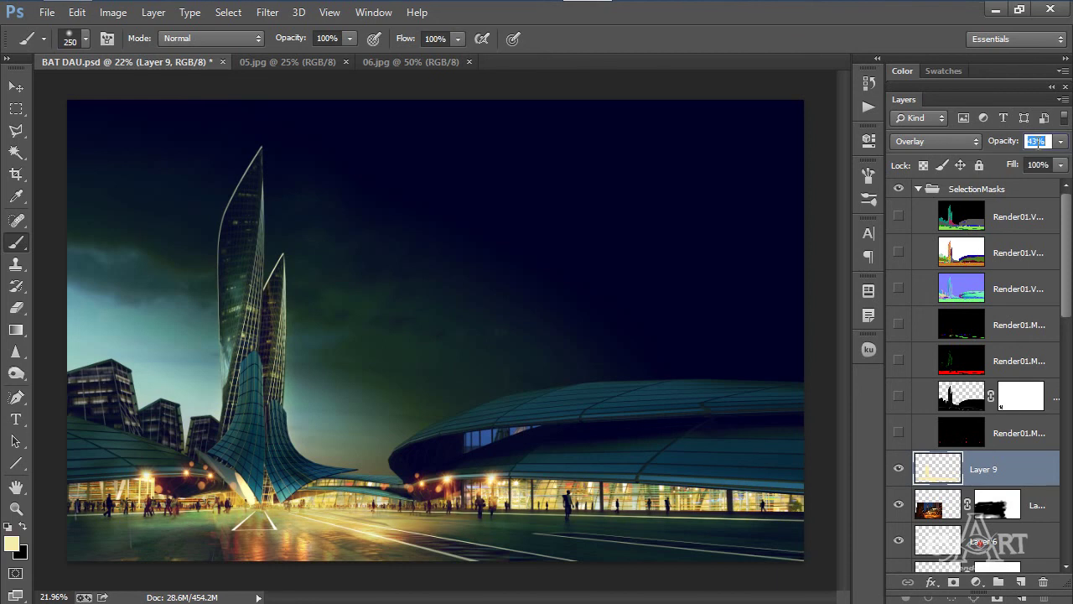
type("50")
key("Return")
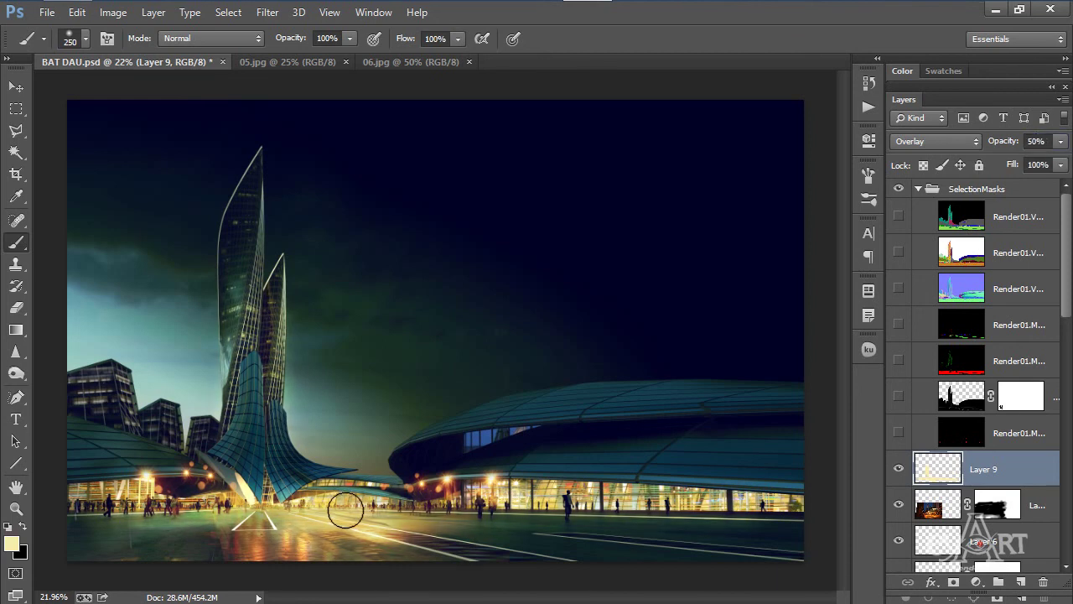
key("v")
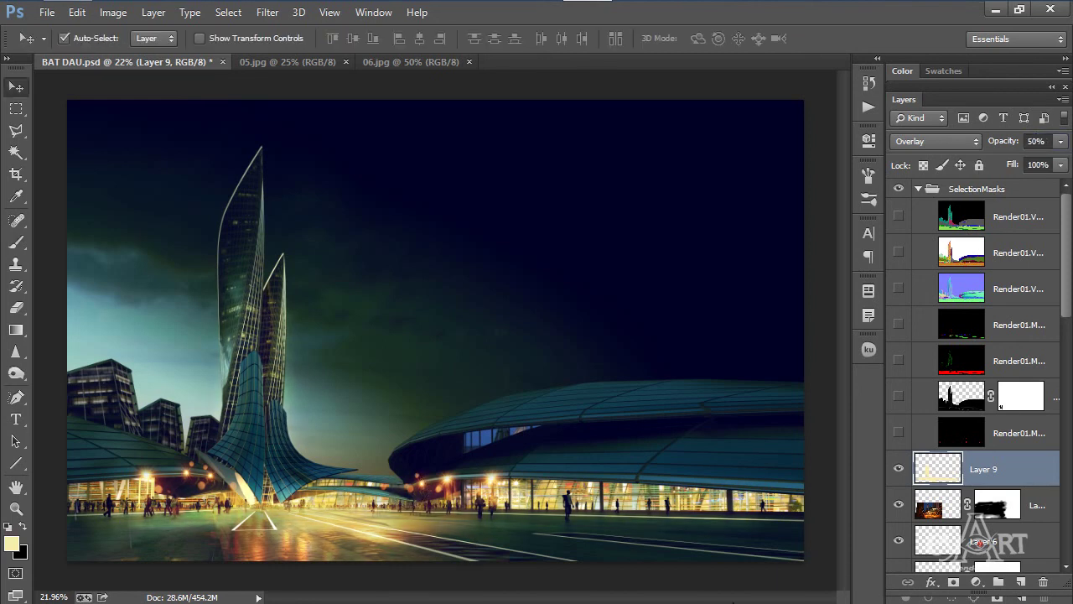